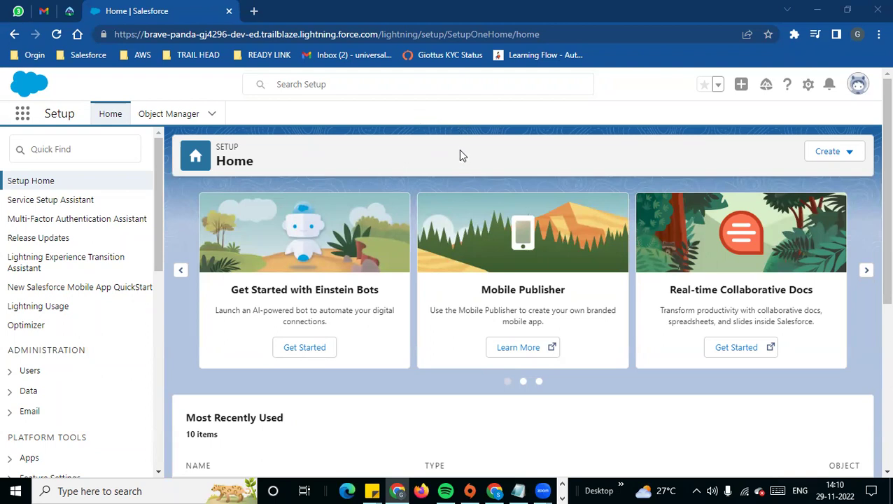
# Switch to Notepad to read the topic title about Salesforce text field types, and return to the browser.
pyautogui.click(518, 491)
pyautogui.click(291, 216)
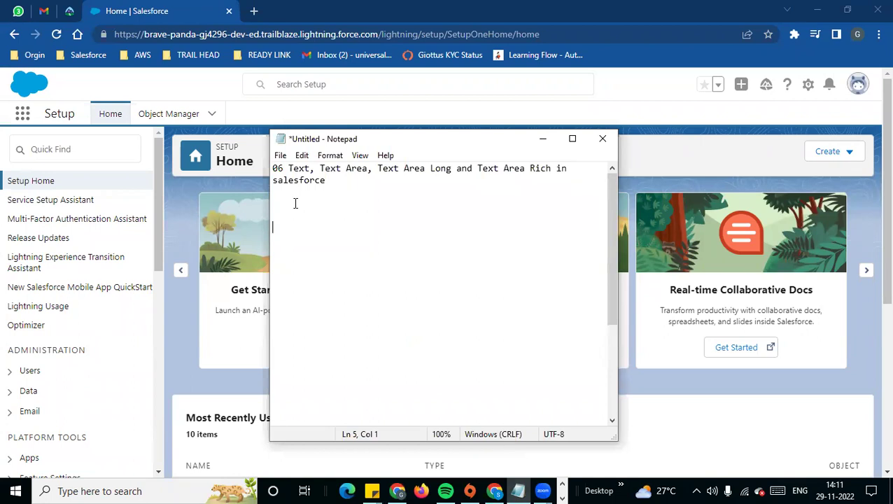
pyautogui.moveTo(290, 169); pyautogui.dragTo(462, 177)
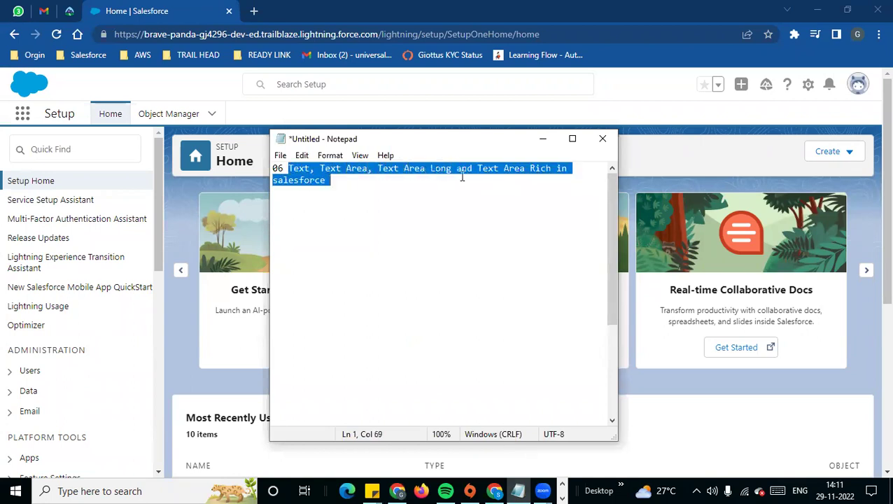
pyautogui.click(516, 201)
pyautogui.press('Return')
pyautogui.click(258, 108)
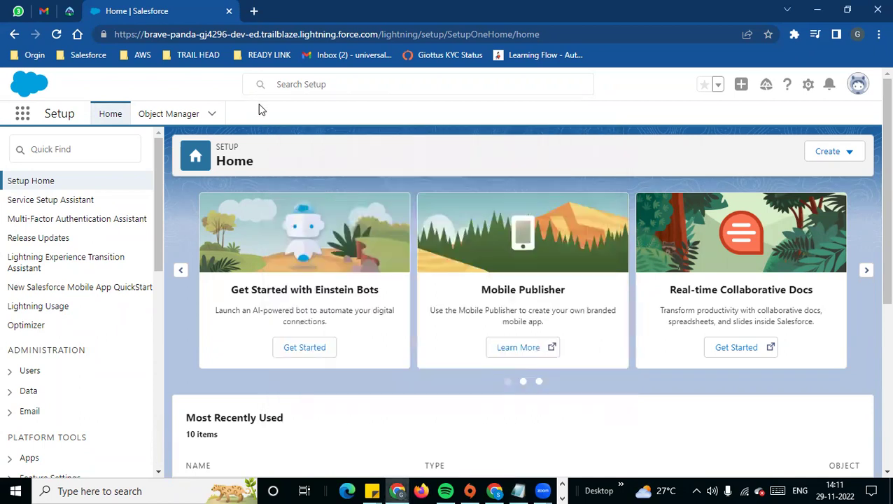
# Open the SFDC Cars app and show its cars records list.
pyautogui.click(23, 117)
pyautogui.click(78, 198)
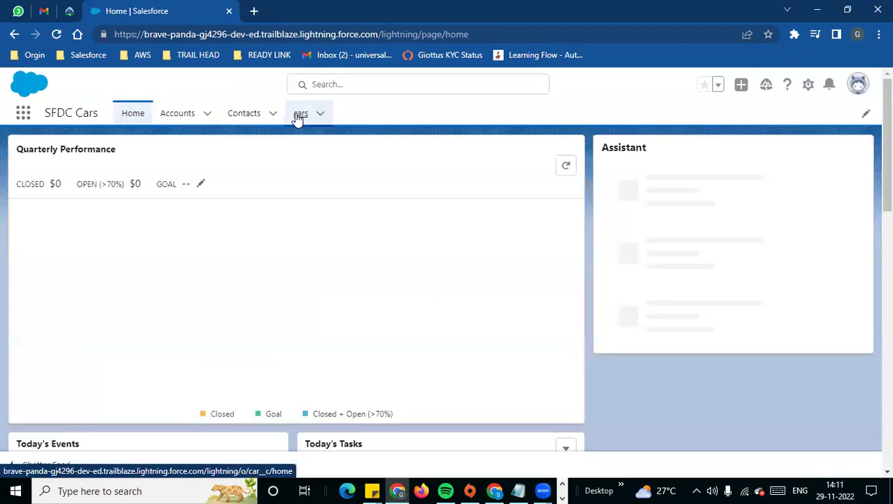
pyautogui.click(299, 114)
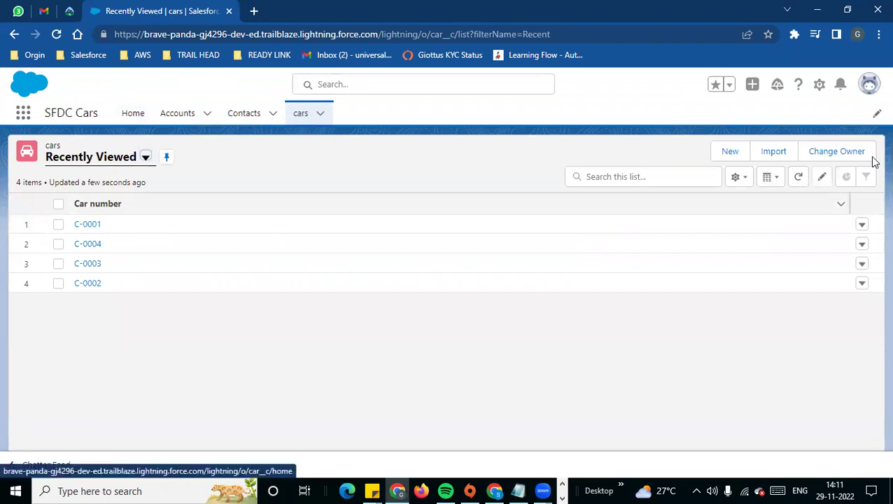
# Open the car object's setup and show its Fields & Relationships to review the existing custom fields.
pyautogui.click(819, 84)
pyautogui.click(746, 236)
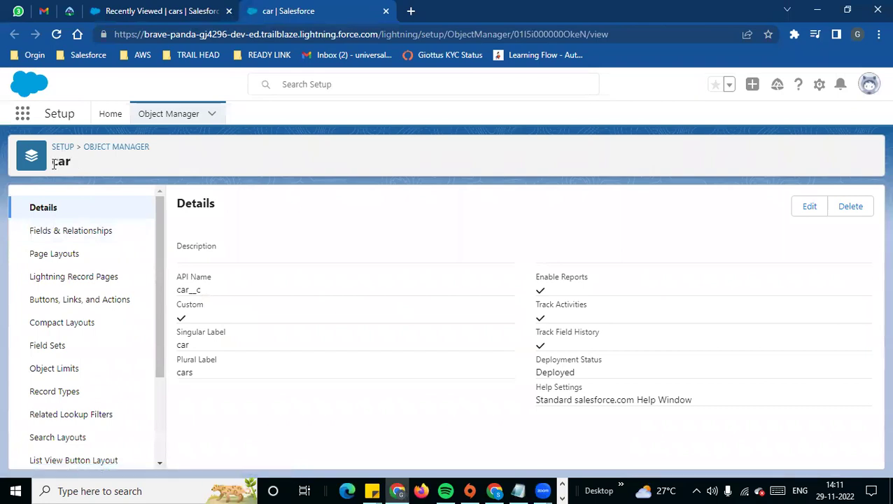
pyautogui.click(70, 233)
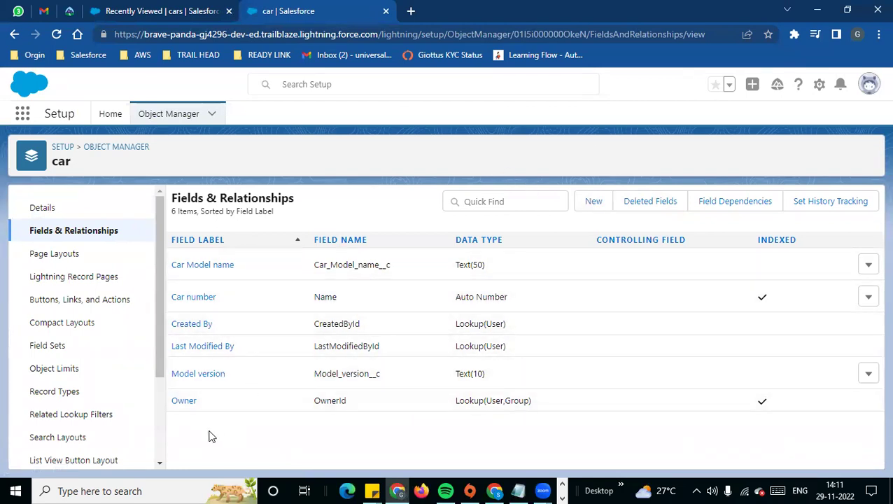
pyautogui.moveTo(235, 376); pyautogui.dragTo(171, 373)
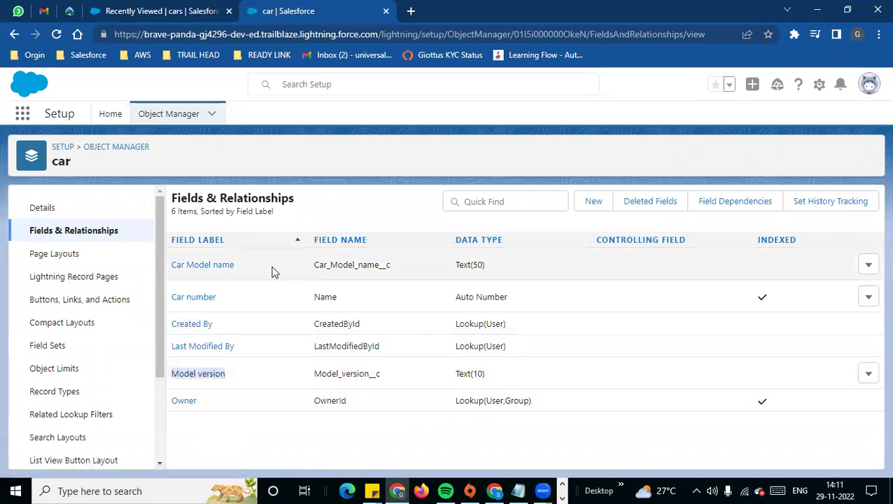
pyautogui.moveTo(243, 265); pyautogui.dragTo(171, 268)
pyautogui.click(421, 179)
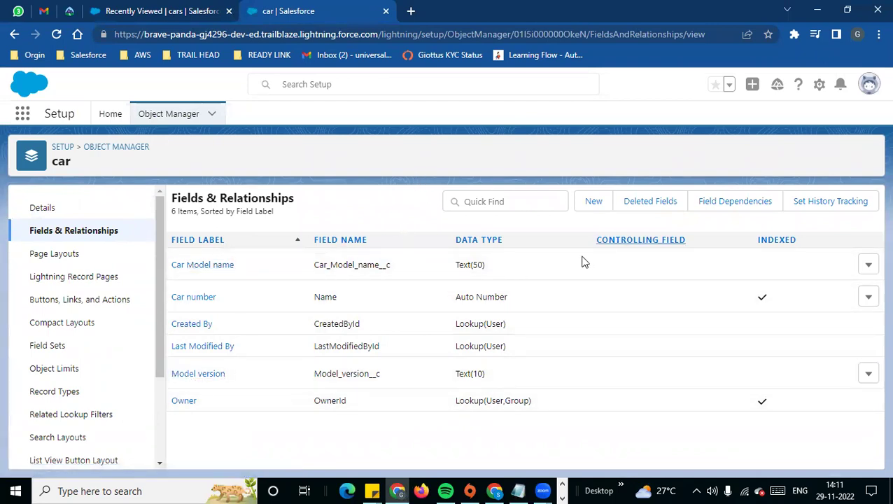
# Start a new custom field on the car object and choose Text as its data type.
pyautogui.click(593, 203)
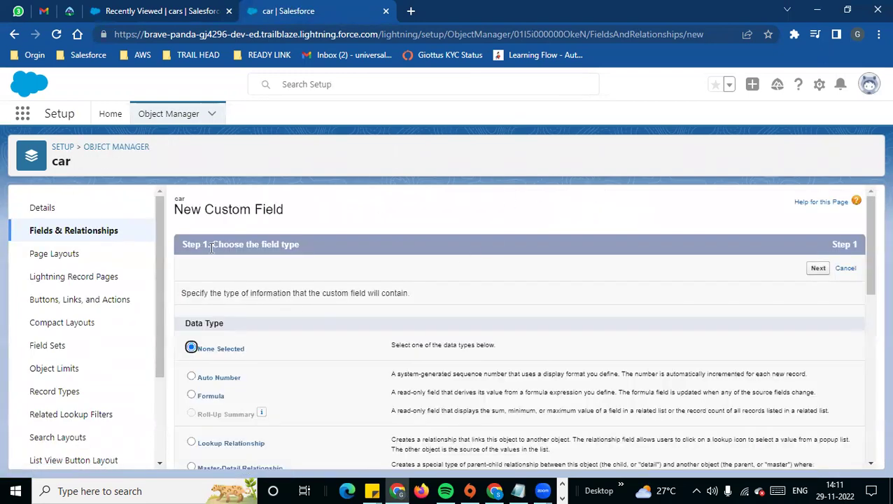
pyautogui.tripleClick(252, 248)
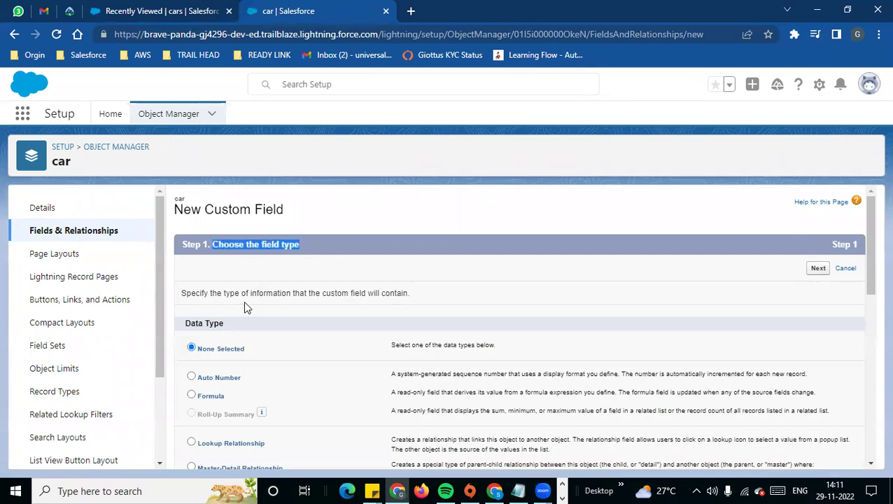
pyautogui.scroll(-8, 362, 320)
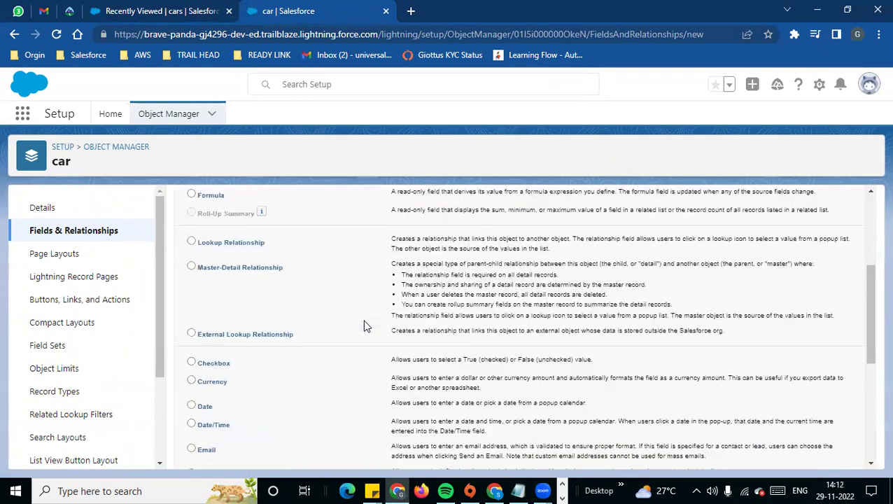
pyautogui.scroll(-1, 308, 319)
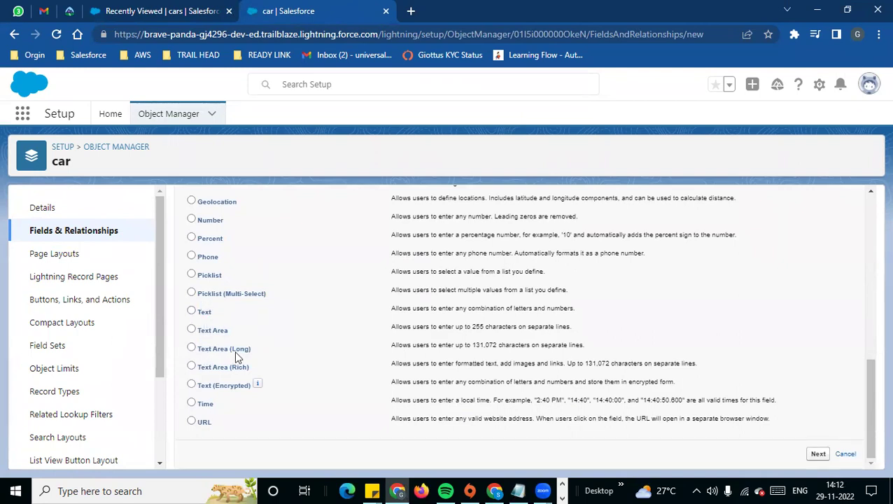
pyautogui.moveTo(242, 368); pyautogui.dragTo(200, 367)
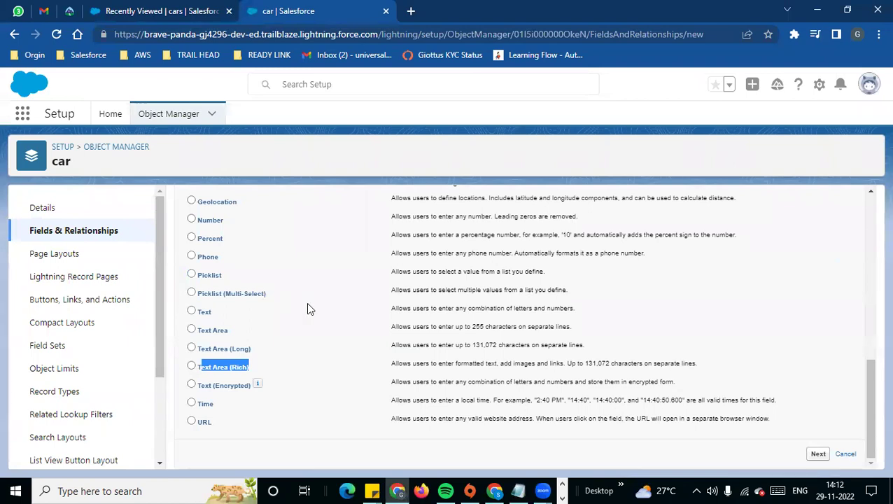
pyautogui.click(331, 305)
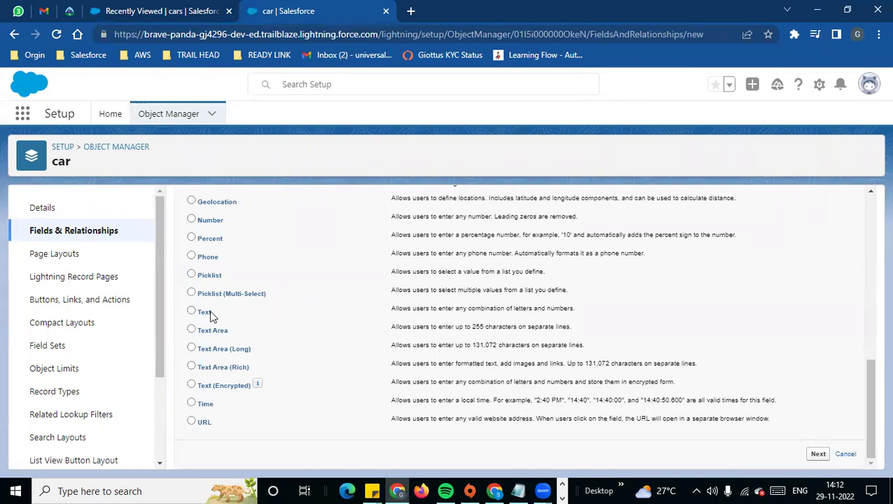
pyautogui.moveTo(391, 311); pyautogui.dragTo(600, 316)
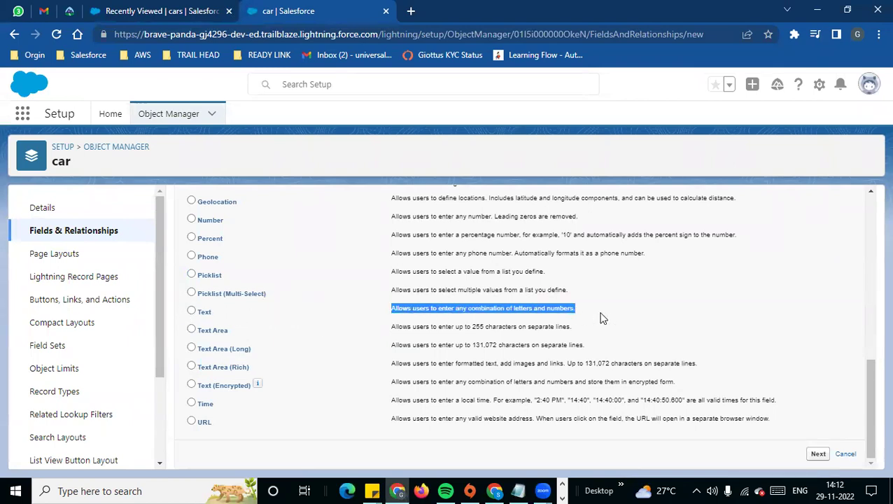
pyautogui.click(600, 316)
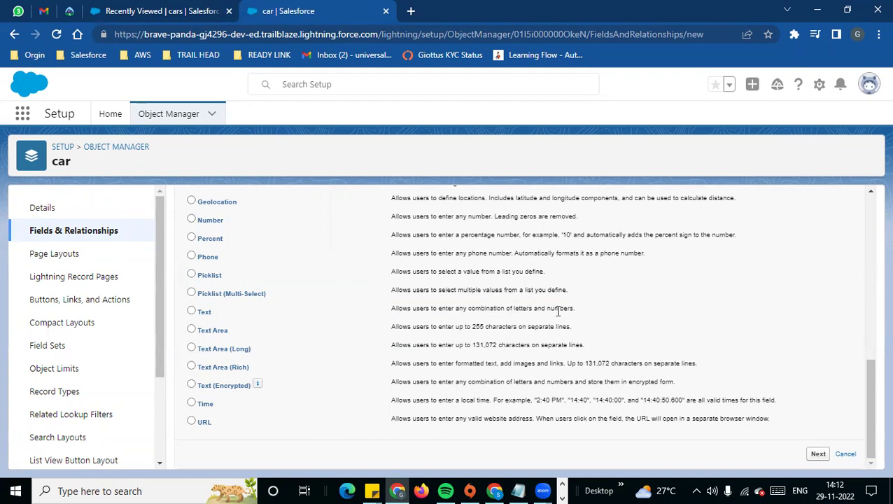
pyautogui.moveTo(576, 311); pyautogui.dragTo(378, 310)
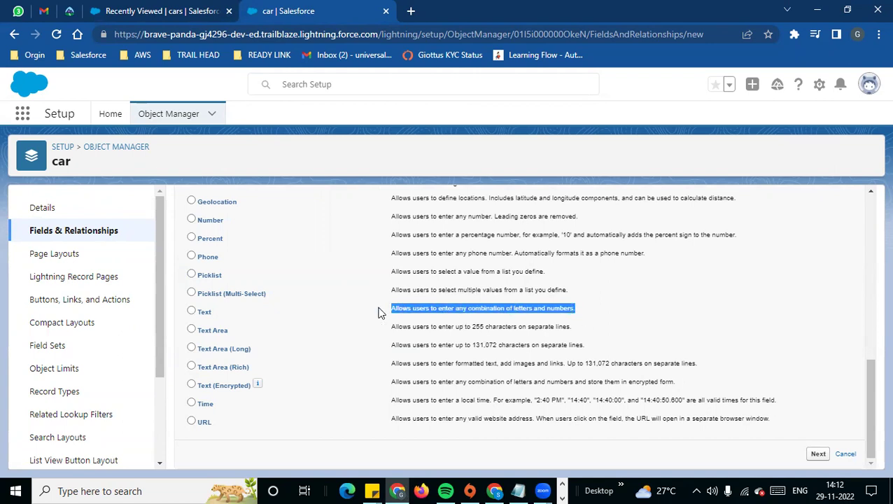
pyautogui.click(191, 311)
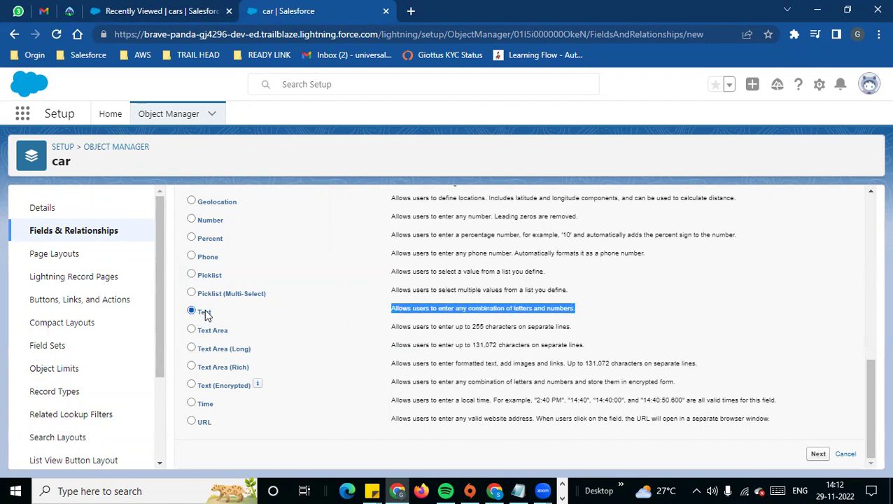
pyautogui.click(824, 456)
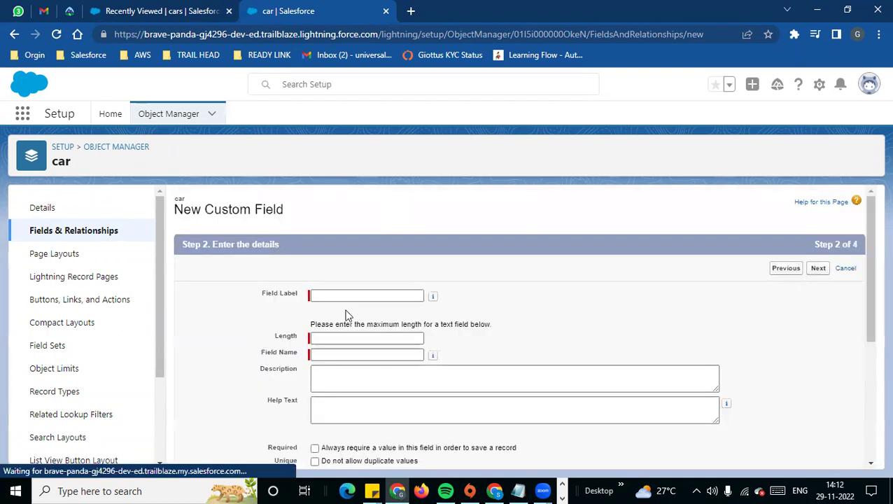
# Enter Car Name as the label of the new text field.
pyautogui.click(341, 295)
pyautogui.write('Ca')
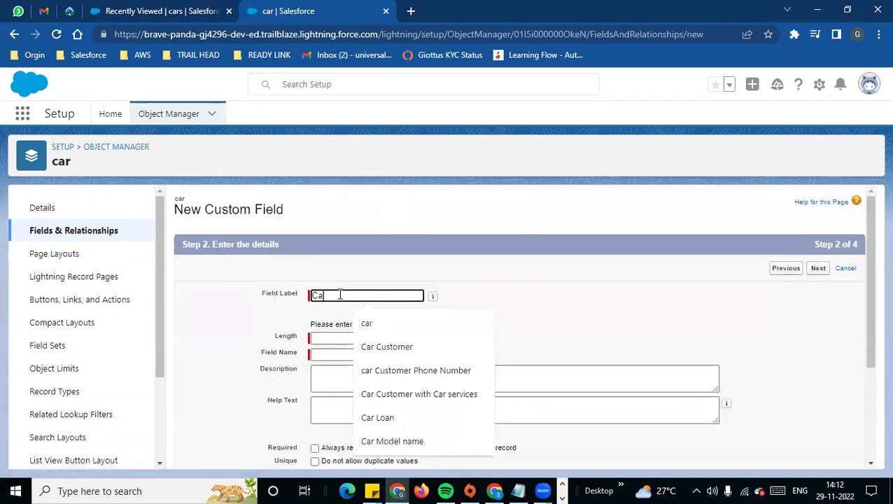
pyautogui.write('er Name')
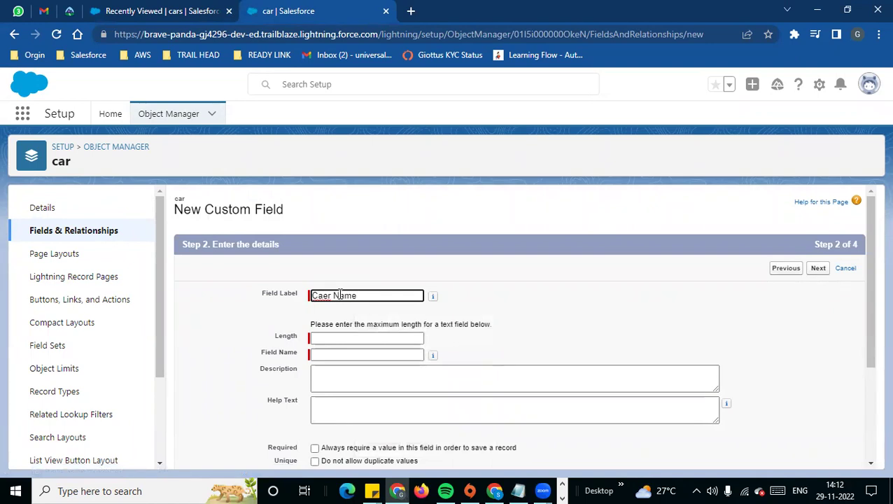
pyautogui.press('BackSpace')
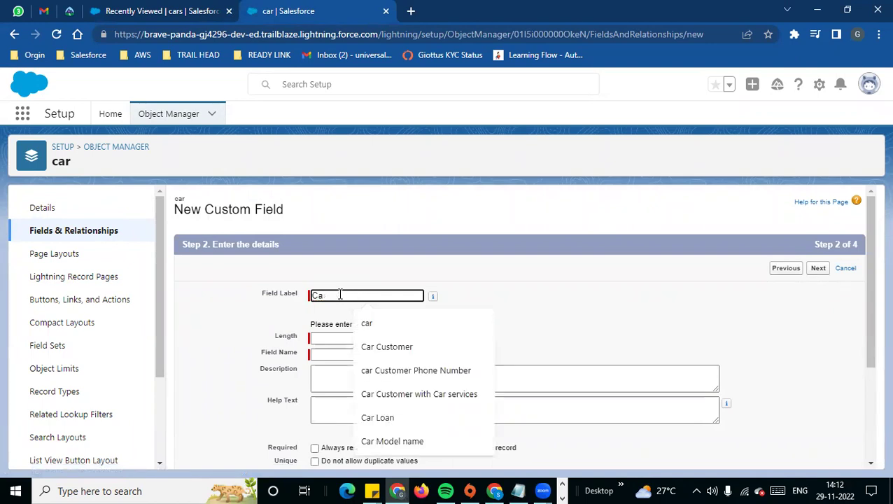
pyautogui.write('r Name')
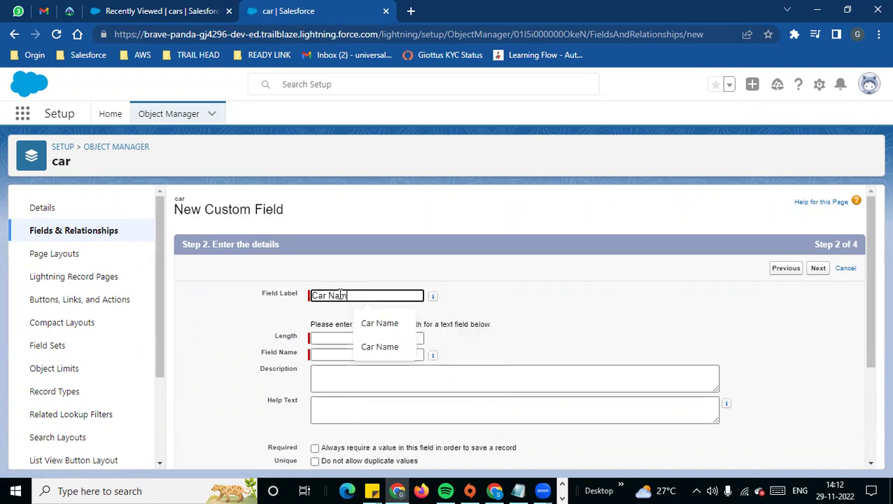
# Set the text field's maximum length to 50 and proceed to field-level security, leaving the other options at their defaults.
pyautogui.click(417, 336)
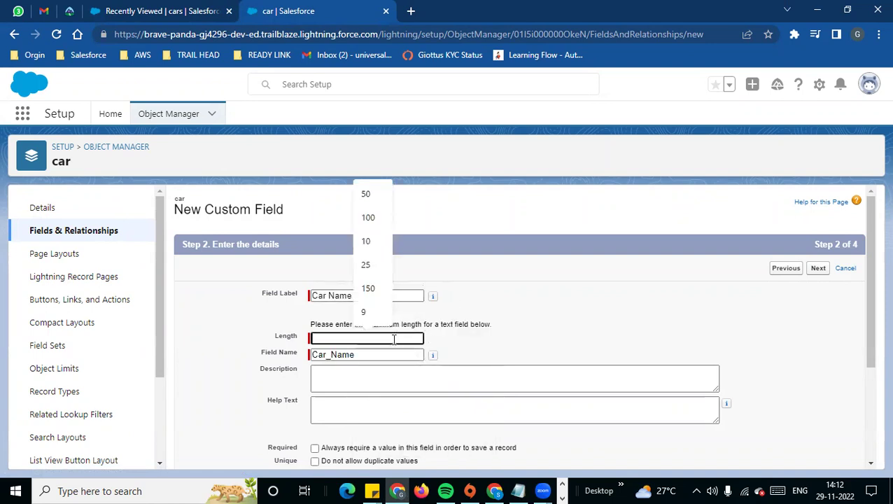
pyautogui.click(355, 335)
pyautogui.click(355, 335)
pyautogui.click(370, 196)
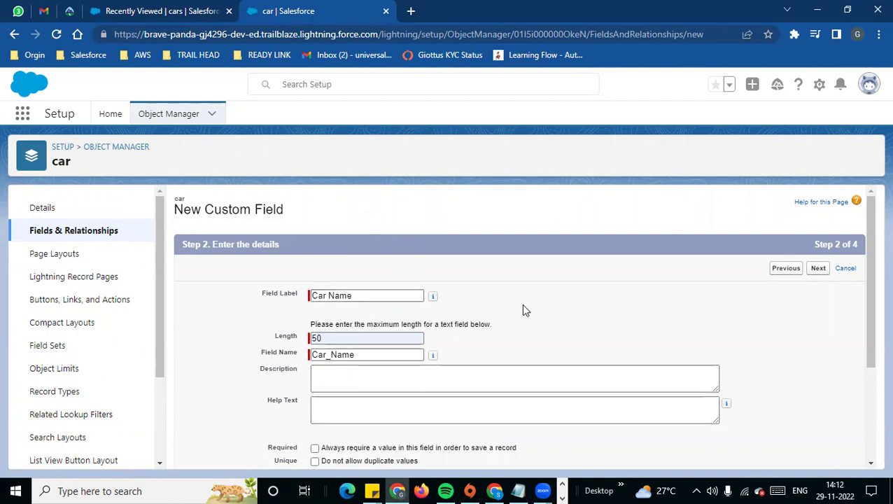
pyautogui.scroll(-1, 532, 311)
pyautogui.scroll(-1, 537, 313)
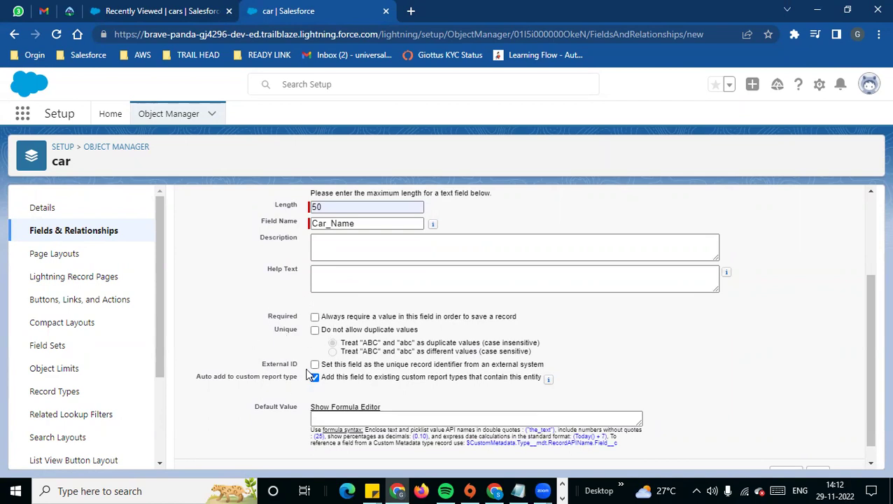
pyautogui.scroll(-1, 420, 378)
pyautogui.click(818, 454)
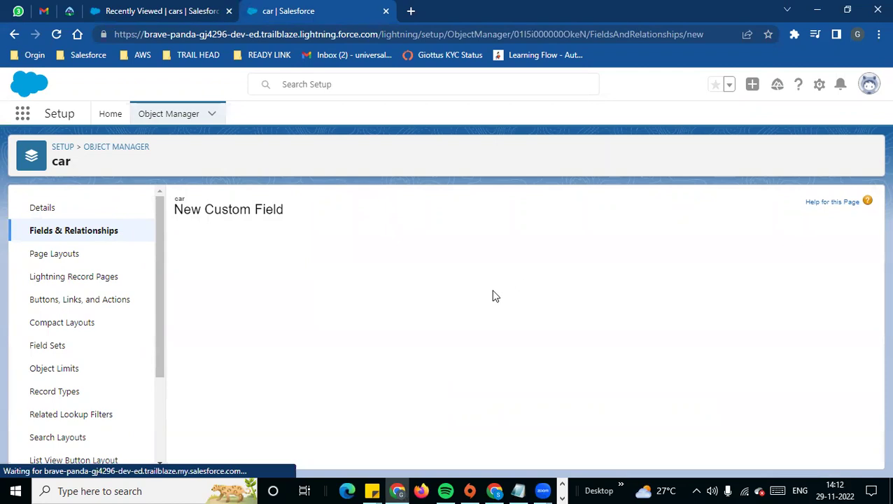
# Accept the default profile visibility and save the Car Name field with the car Layout included.
pyautogui.scroll(-1, 735, 425)
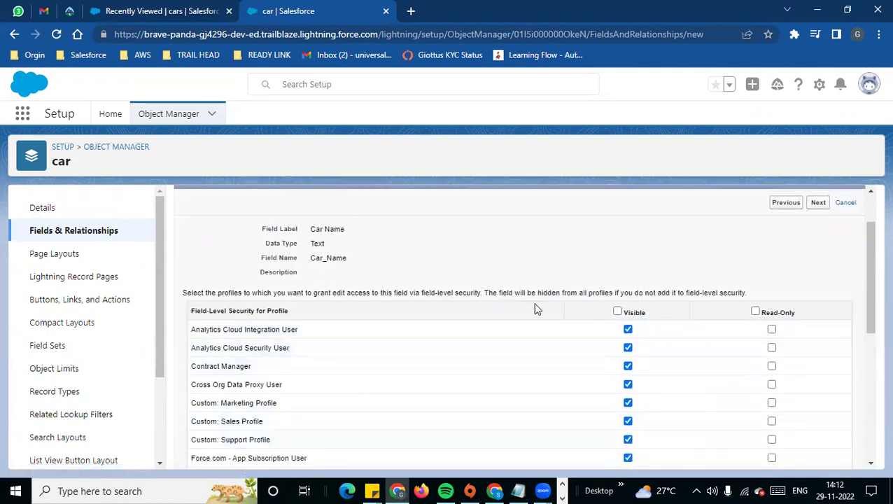
pyautogui.scroll(1, 308, 274)
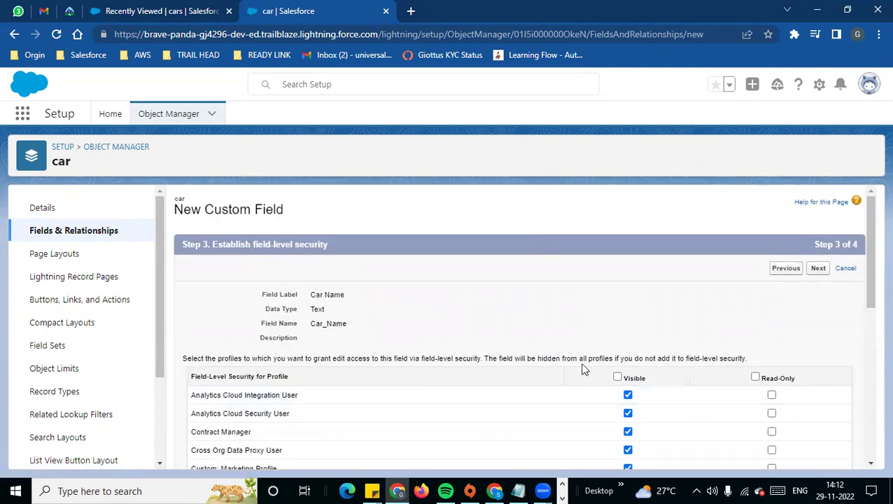
pyautogui.scroll(-6, 625, 355)
pyautogui.scroll(6, 643, 343)
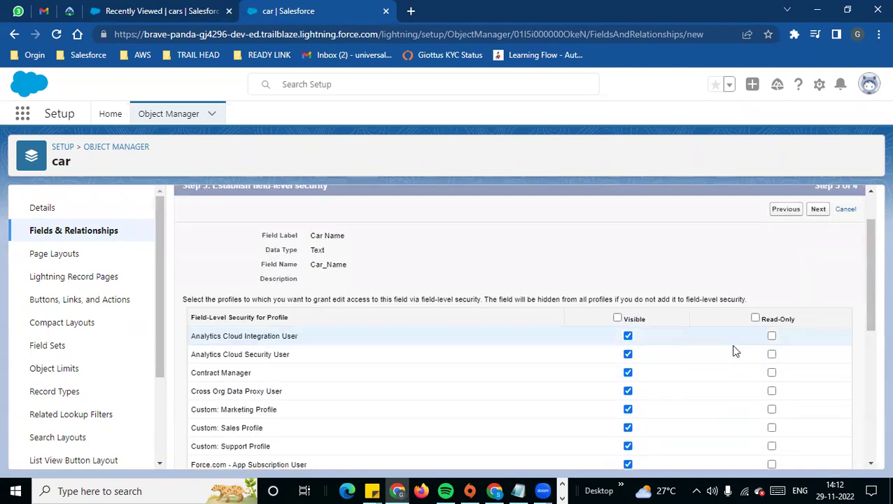
pyautogui.scroll(-5, 732, 350)
pyautogui.click(820, 455)
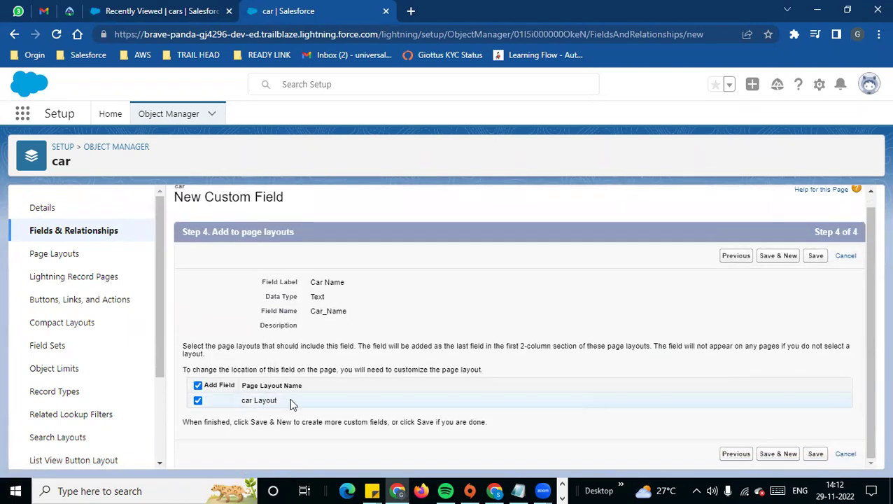
pyautogui.tripleClick(278, 384)
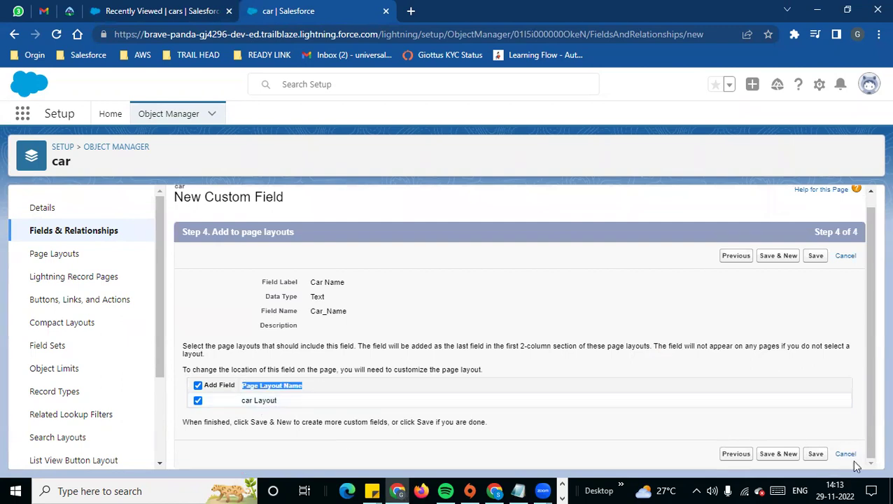
pyautogui.click(816, 455)
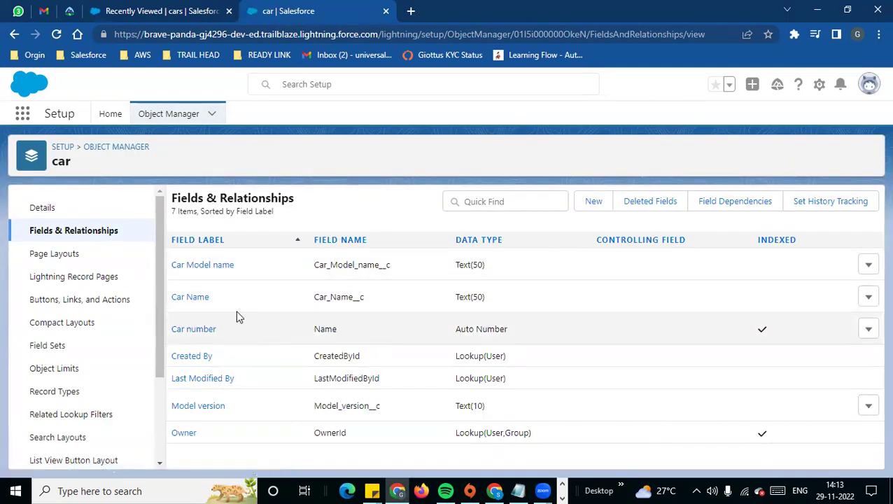
# Start a new custom field on the car object and go to the text data types.
pyautogui.moveTo(319, 297); pyautogui.dragTo(379, 305)
pyautogui.click(595, 201)
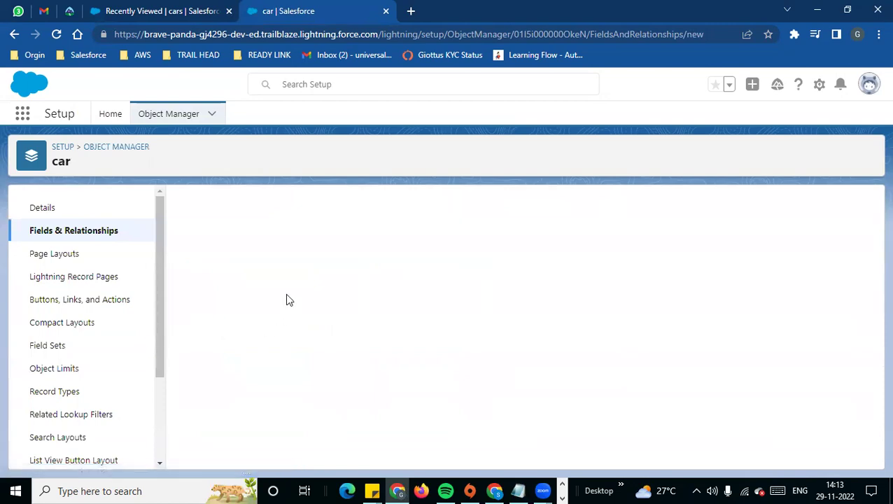
pyautogui.scroll(-10, 271, 374)
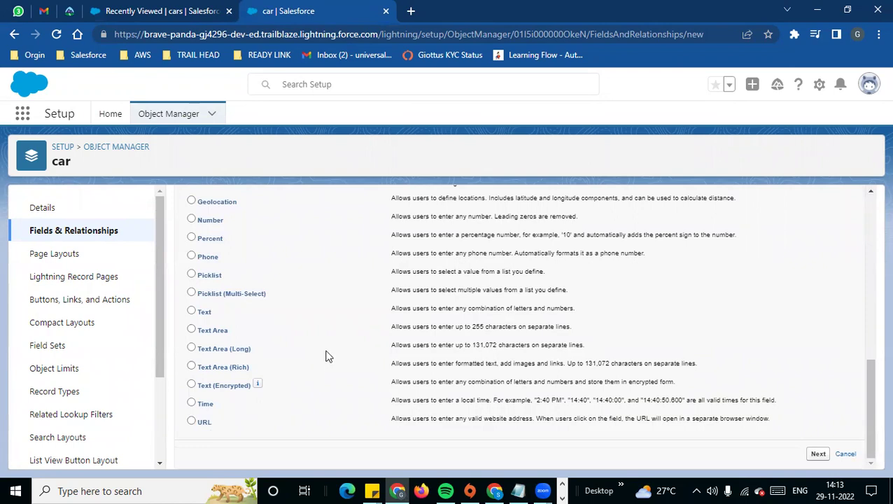
pyautogui.hotkey('ctrl', '+')
pyautogui.scroll(-2, 349, 362)
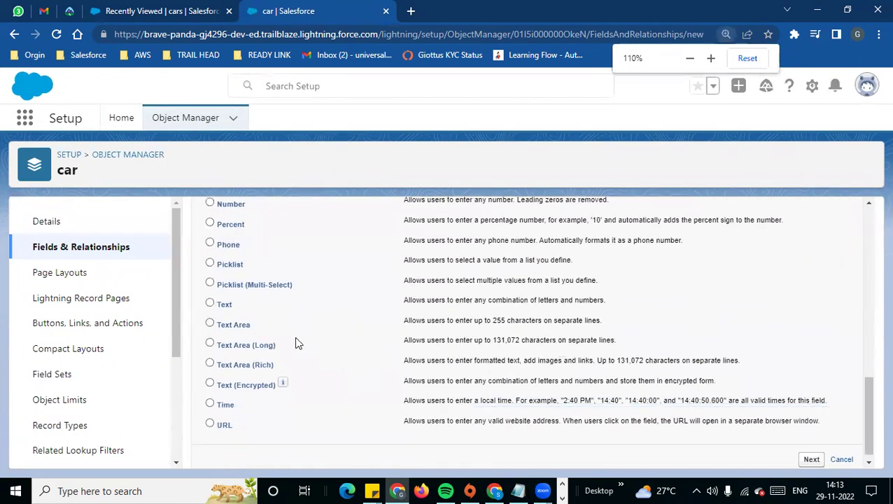
# Compare the descriptions of the Text and Text Area data types, including the character limit and separate-line support.
pyautogui.moveTo(404, 320); pyautogui.dragTo(499, 334)
pyautogui.click(488, 320)
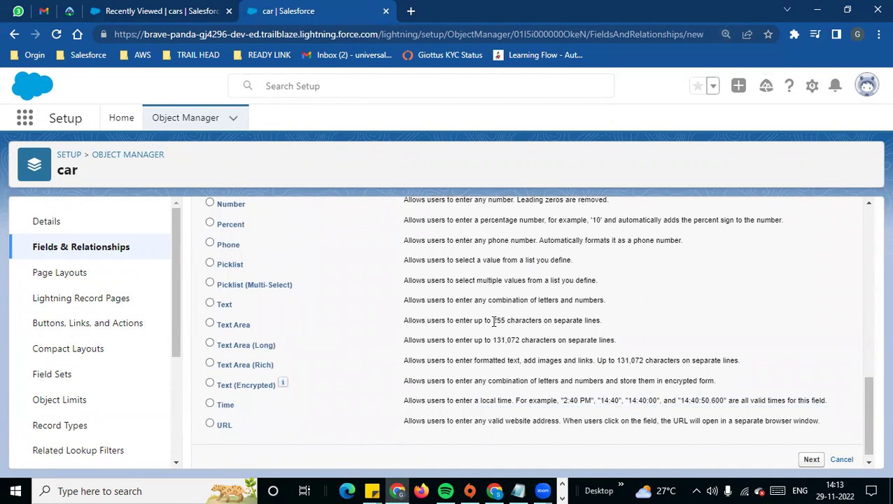
pyautogui.moveTo(554, 320); pyautogui.dragTo(602, 330)
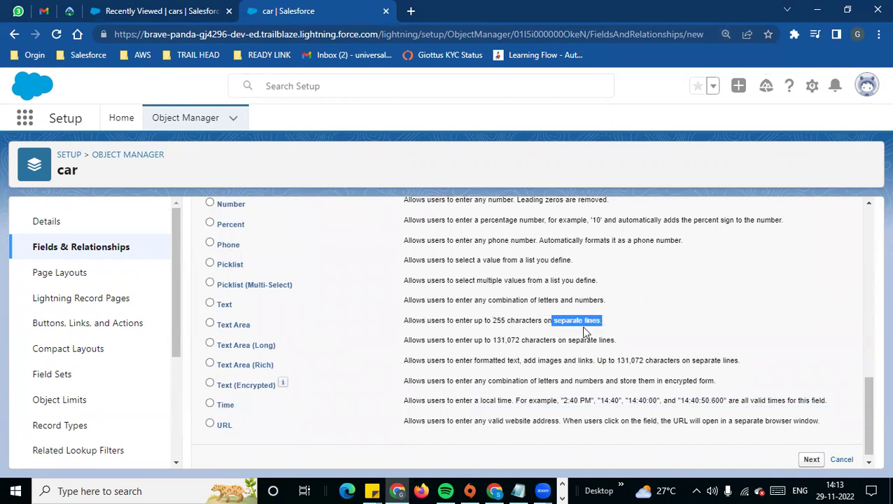
pyautogui.click(581, 324)
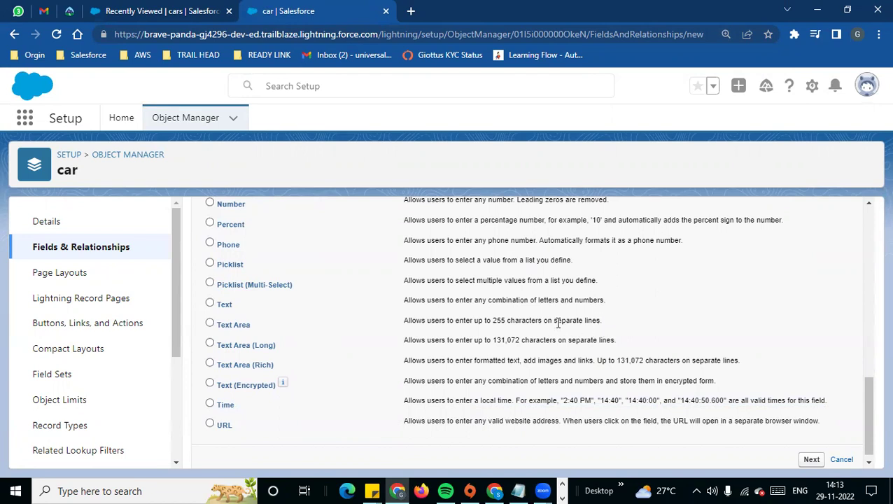
pyautogui.moveTo(404, 305); pyautogui.dragTo(612, 310)
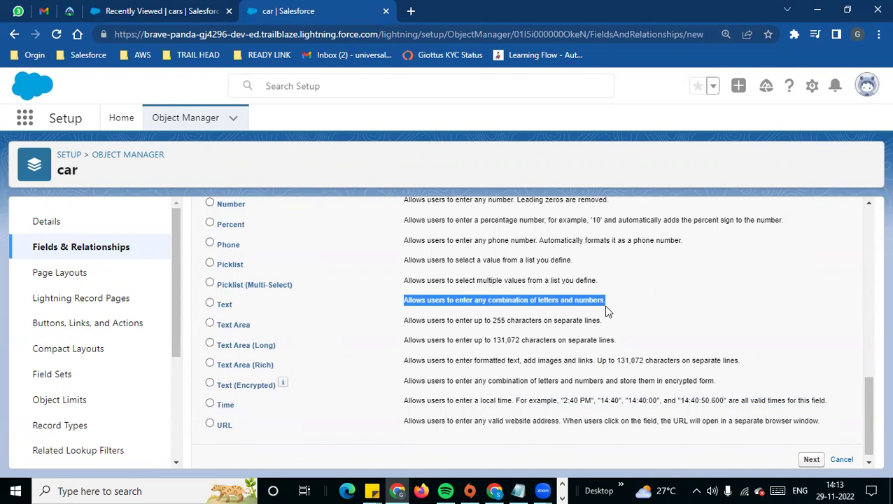
pyautogui.tripleClick(246, 326)
pyautogui.click(329, 333)
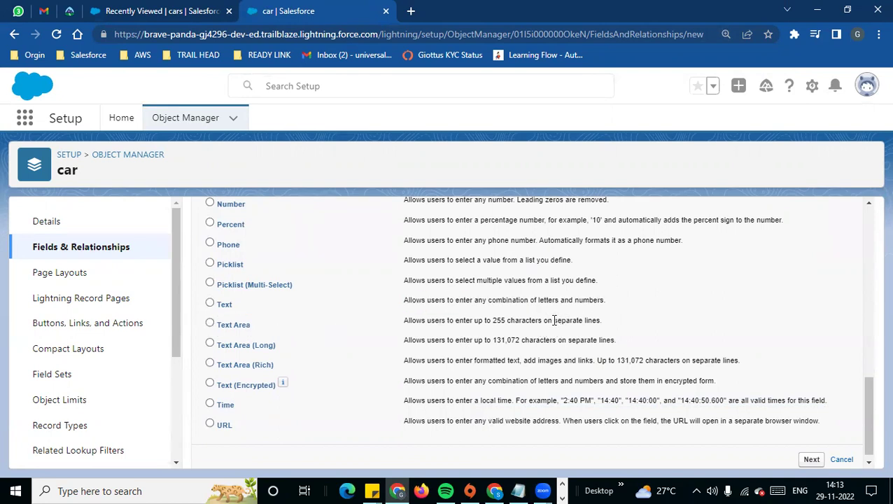
pyautogui.moveTo(555, 320); pyautogui.dragTo(620, 326)
pyautogui.click(628, 326)
pyautogui.doubleClick(494, 320)
# Choose Text Area as the data type and proceed to the field details.
pyautogui.click(209, 323)
pyautogui.scroll(-1, 770, 427)
pyautogui.click(812, 453)
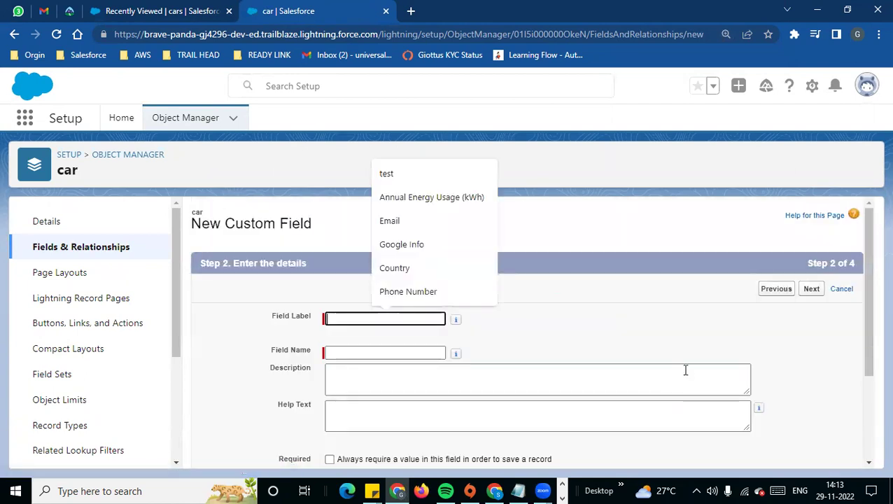
# Enter Basic Info about the Car as the text area field's label and let the field name fill in.
pyautogui.click(373, 319)
pyautogui.write('Basic I')
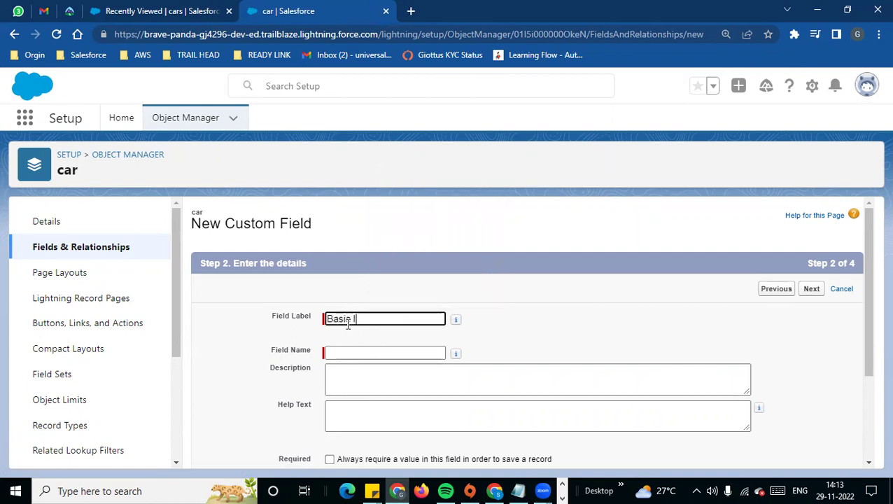
pyautogui.write('the')
pyautogui.click(566, 306)
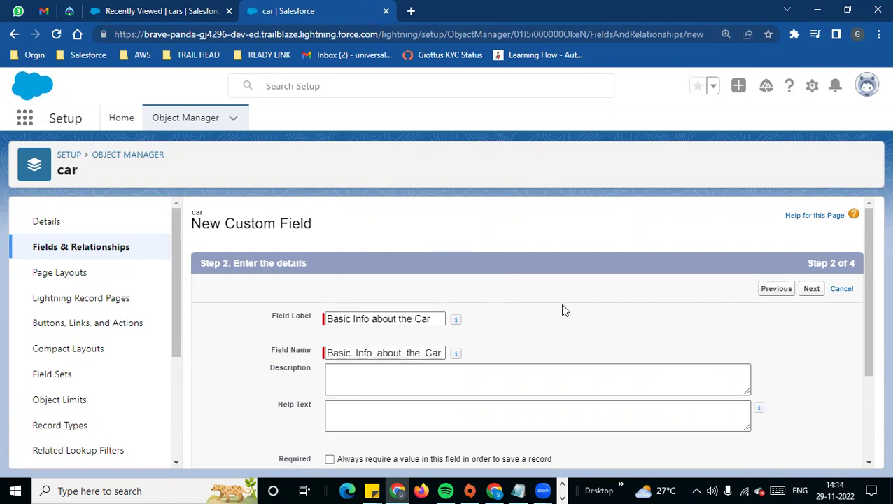
# Leave the remaining text area options at their defaults and proceed to field-level security.
pyautogui.scroll(-1, 496, 325)
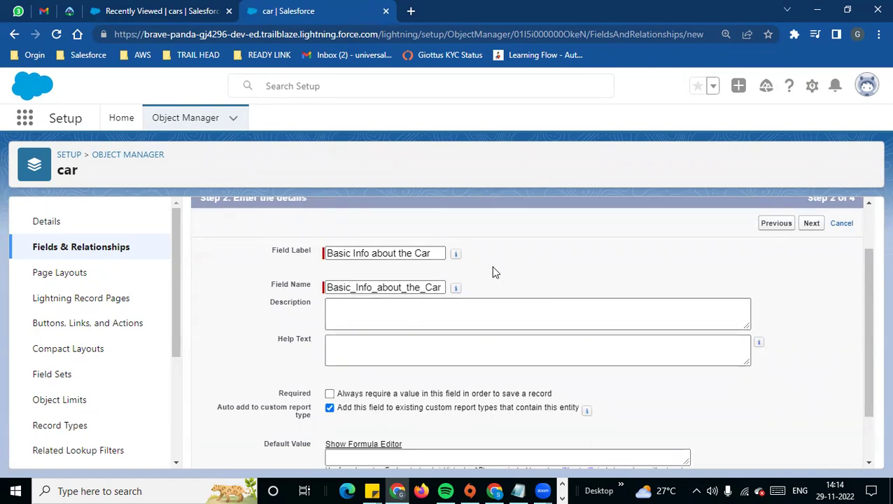
pyautogui.hotkey('ctrl', '-')
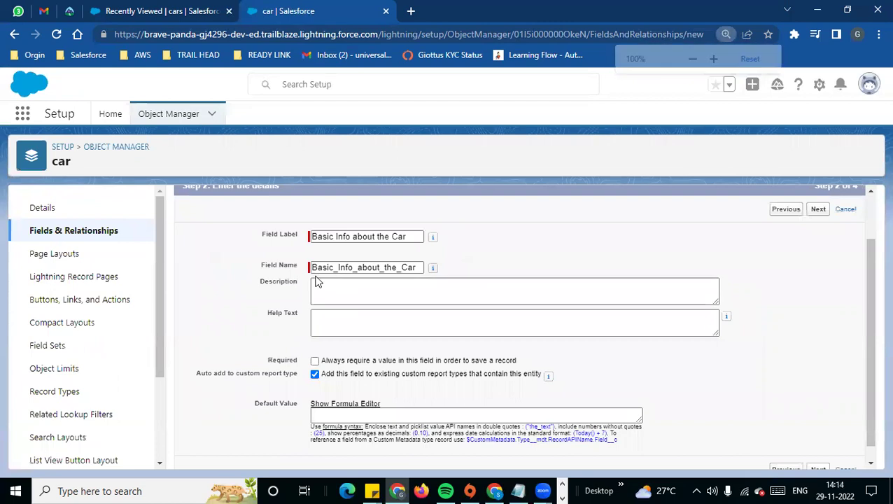
pyautogui.click(317, 237)
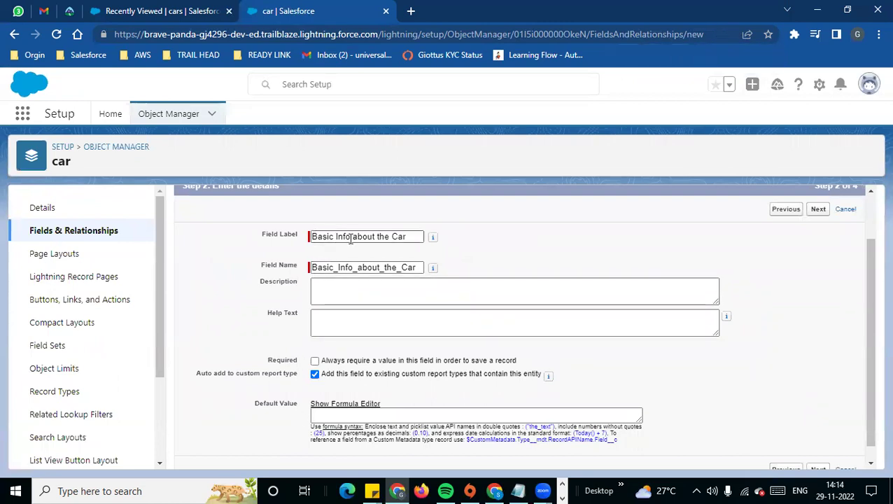
pyautogui.scroll(-1, 309, 357)
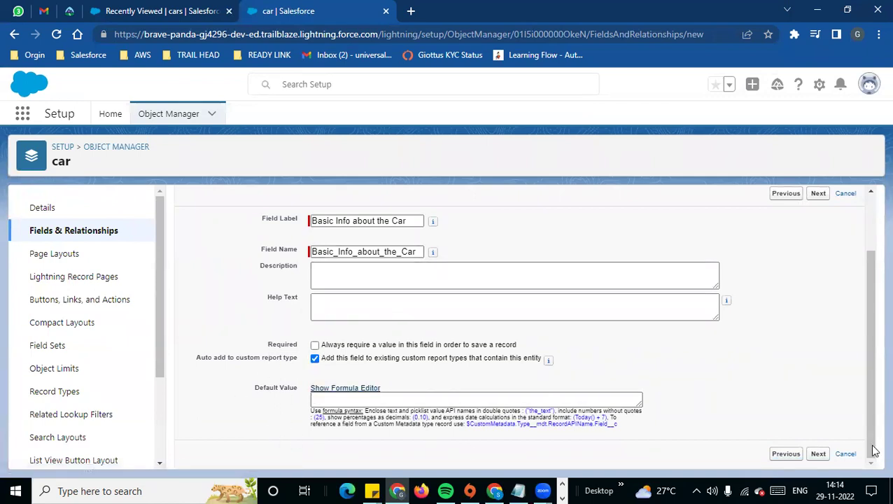
pyautogui.click(819, 454)
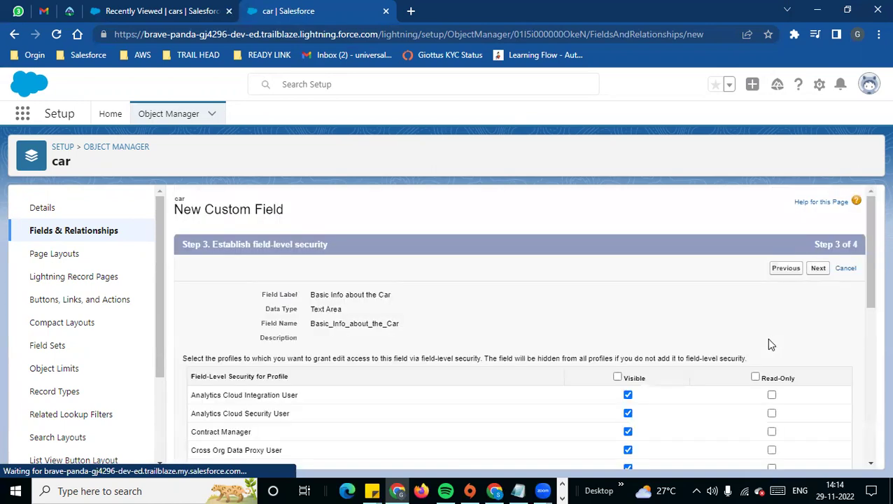
# Make the Basic Info about the Car field visible to all profiles and save it with the car Layout included.
pyautogui.scroll(-4, 614, 361)
pyautogui.scroll(3, 708, 329)
pyautogui.scroll(-4, 612, 385)
pyautogui.scroll(5, 612, 388)
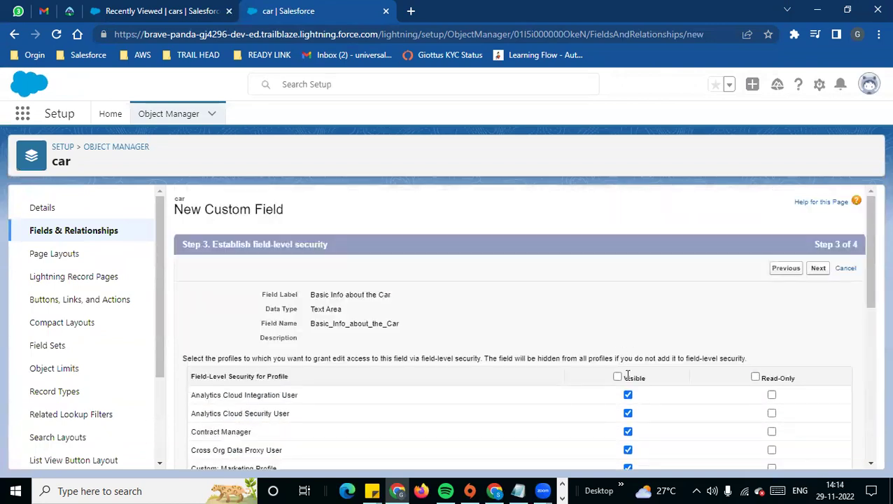
pyautogui.click(618, 377)
pyautogui.scroll(-5, 630, 392)
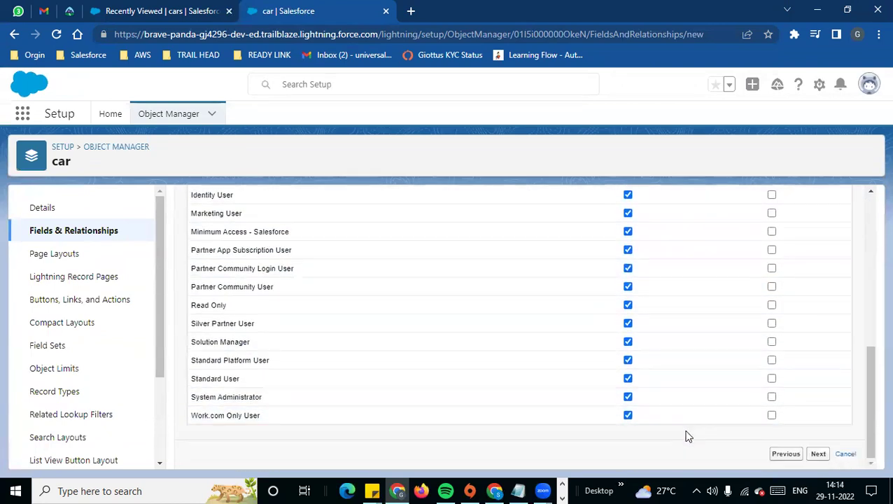
pyautogui.click(819, 454)
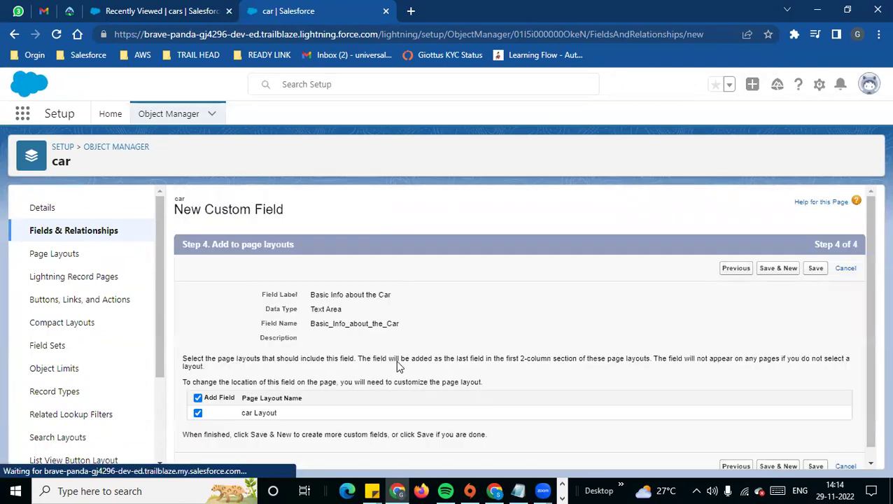
pyautogui.moveTo(245, 413); pyautogui.dragTo(801, 422)
pyautogui.click(815, 460)
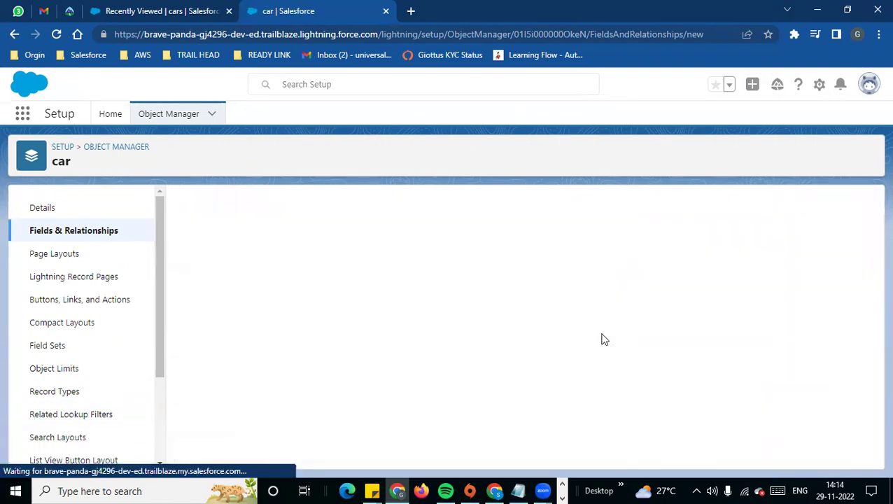
pyautogui.scroll(-1, 336, 327)
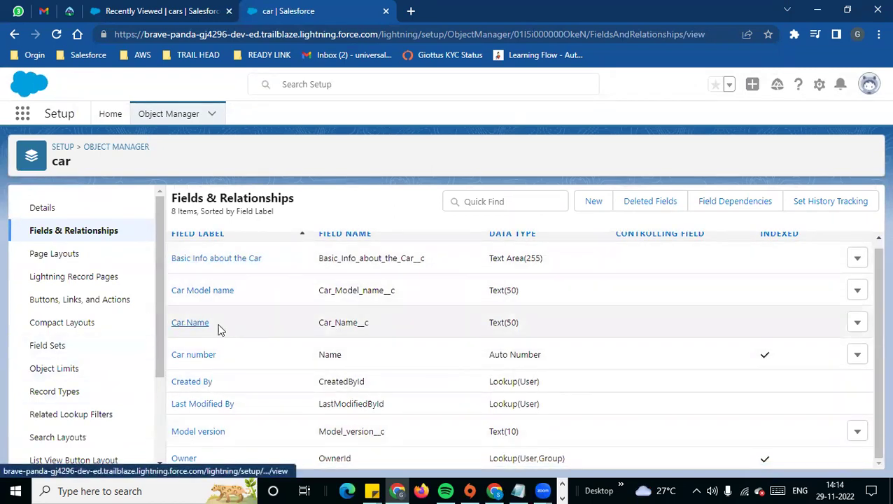
pyautogui.moveTo(479, 264); pyautogui.dragTo(592, 256)
# Start another custom field on the car object and choose Text Area (Long) as its data type after reviewing its description.
pyautogui.click(591, 203)
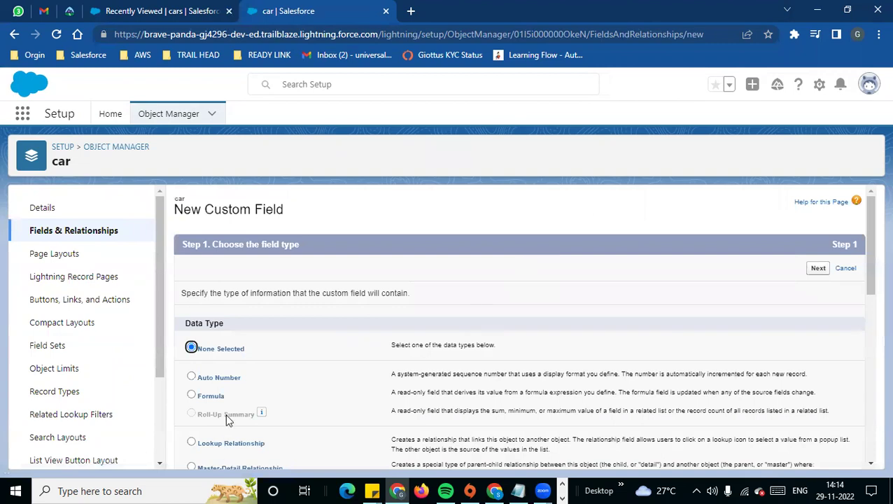
pyautogui.scroll(-3, 328, 374)
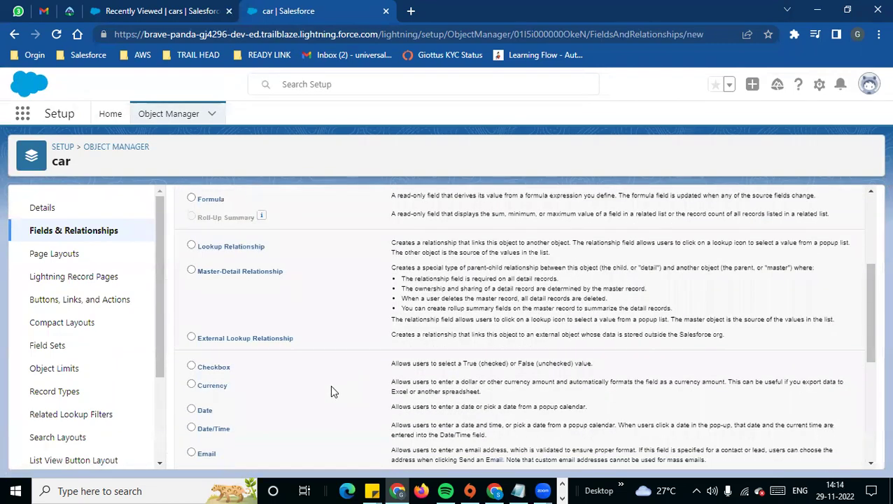
pyautogui.scroll(-4, 322, 390)
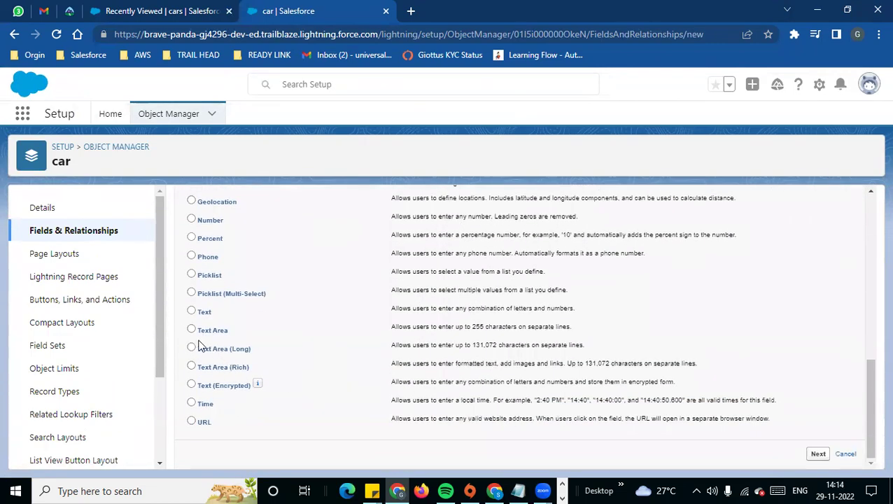
pyautogui.moveTo(204, 354); pyautogui.dragTo(253, 353)
pyautogui.click(413, 361)
pyautogui.moveTo(397, 346); pyautogui.dragTo(578, 327)
pyautogui.click(519, 343)
pyautogui.moveTo(476, 345); pyautogui.dragTo(499, 361)
pyautogui.click(400, 346)
pyautogui.moveTo(392, 345); pyautogui.dragTo(570, 345)
pyautogui.click(486, 346)
pyautogui.doubleClick(486, 346)
pyautogui.click(398, 345)
pyautogui.click(818, 454)
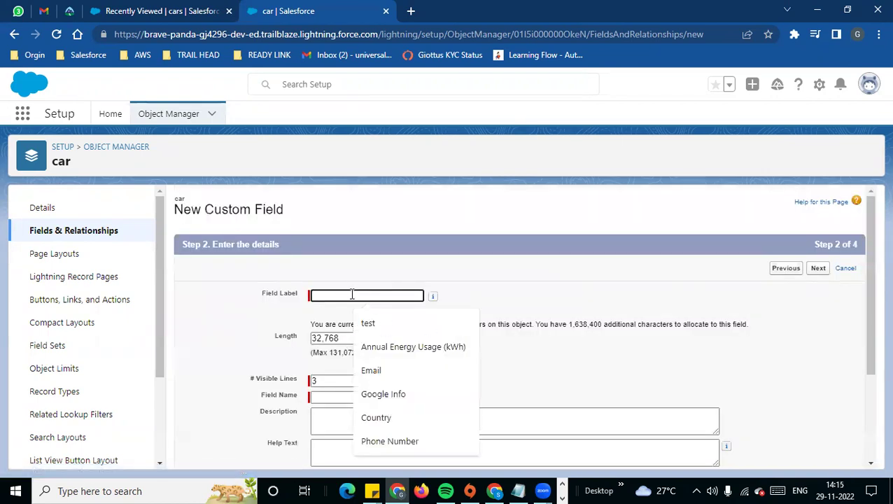
# Enter Specfications as the label of the long text area field and let the field name fill in.
pyautogui.write('Specfications')
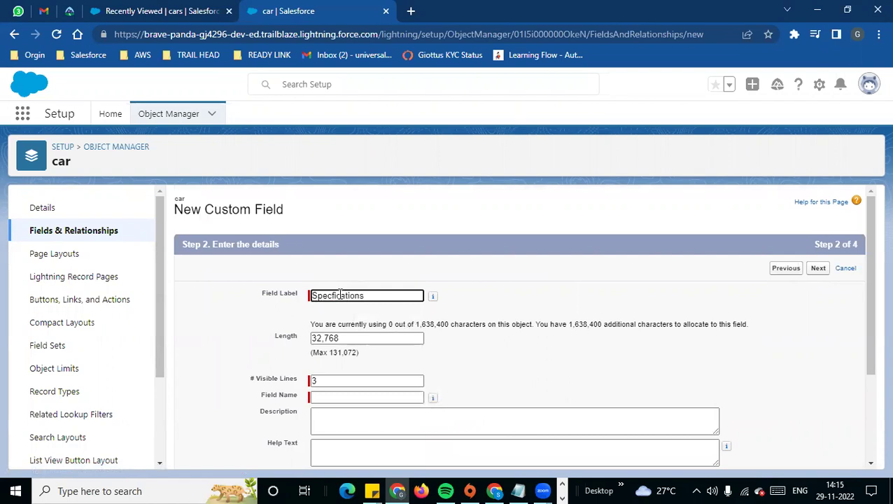
pyautogui.click(471, 294)
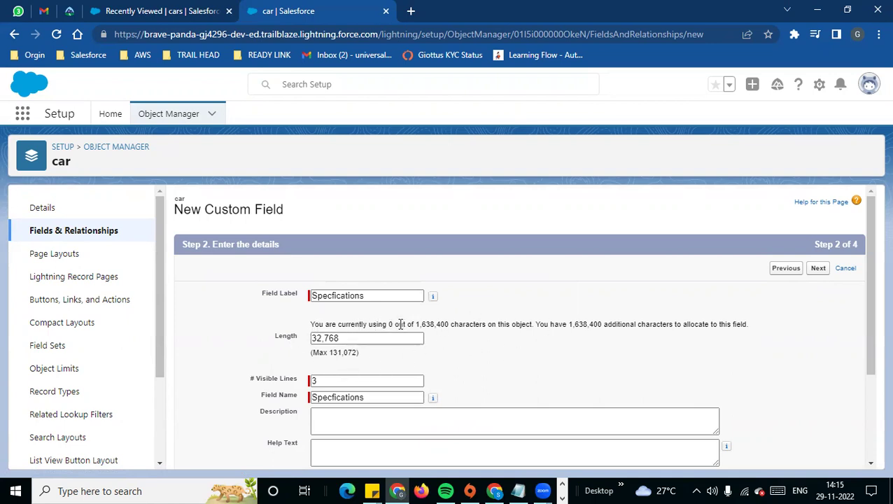
# Review the length and visible lines settings, keep 32,768 characters and 3 lines, and proceed to field-level security.
pyautogui.moveTo(311, 325); pyautogui.dragTo(414, 355)
pyautogui.click(392, 355)
pyautogui.moveTo(344, 341); pyautogui.dragTo(302, 339)
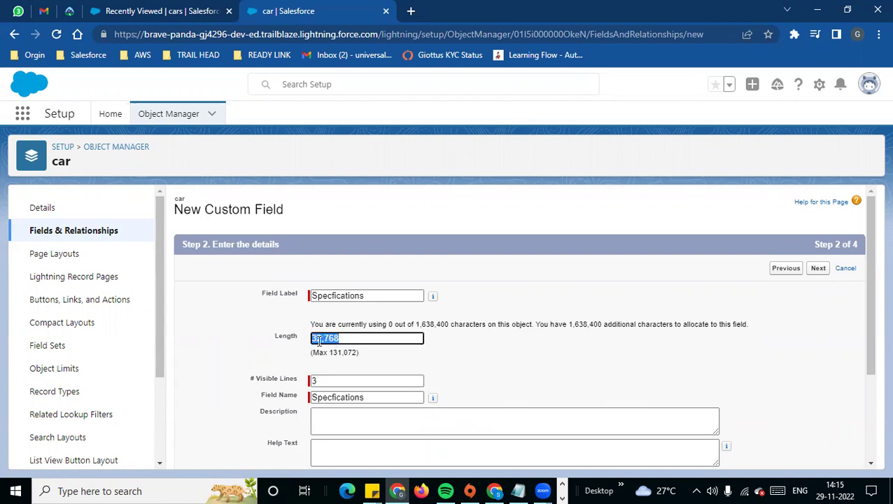
pyautogui.click(329, 350)
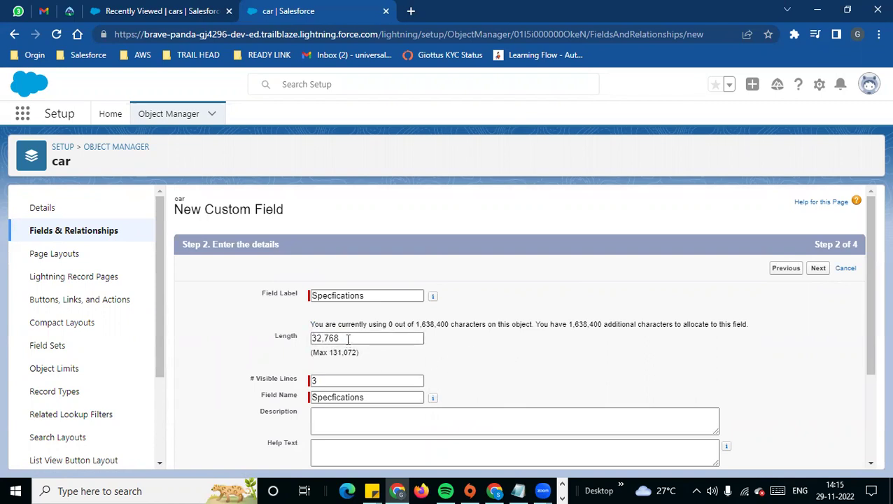
pyautogui.moveTo(348, 340); pyautogui.dragTo(301, 341)
pyautogui.click(375, 355)
pyautogui.moveTo(246, 382); pyautogui.dragTo(302, 380)
pyautogui.click(522, 359)
pyautogui.scroll(-2, 369, 369)
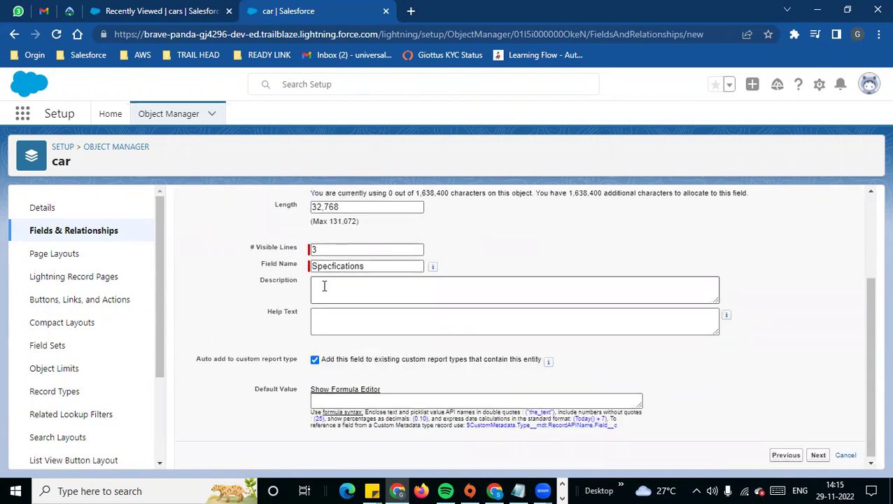
pyautogui.scroll(2, 399, 319)
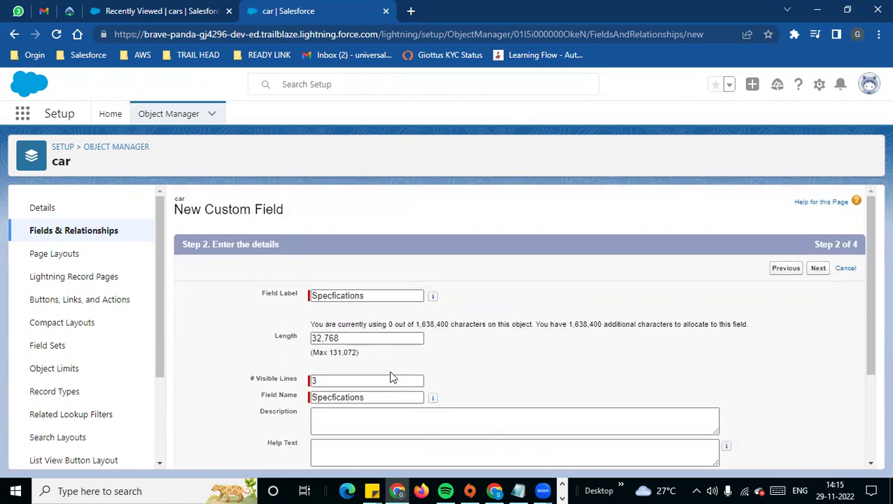
pyautogui.scroll(-2, 471, 401)
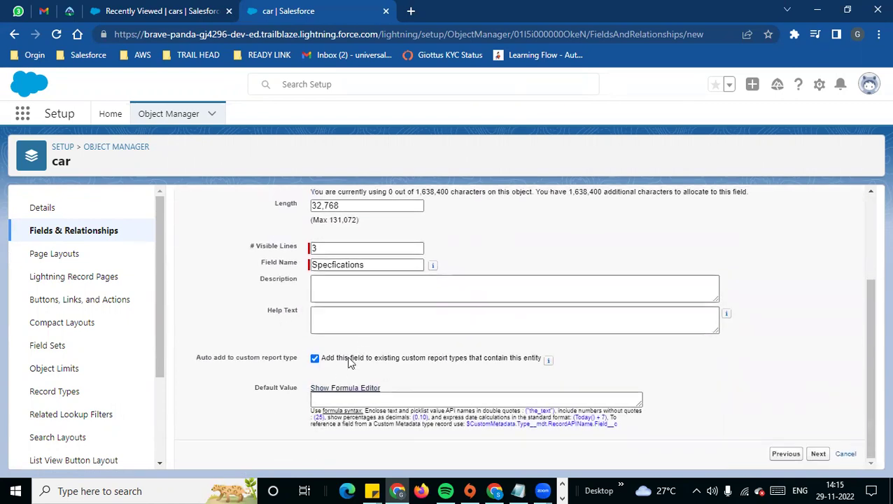
pyautogui.click(818, 454)
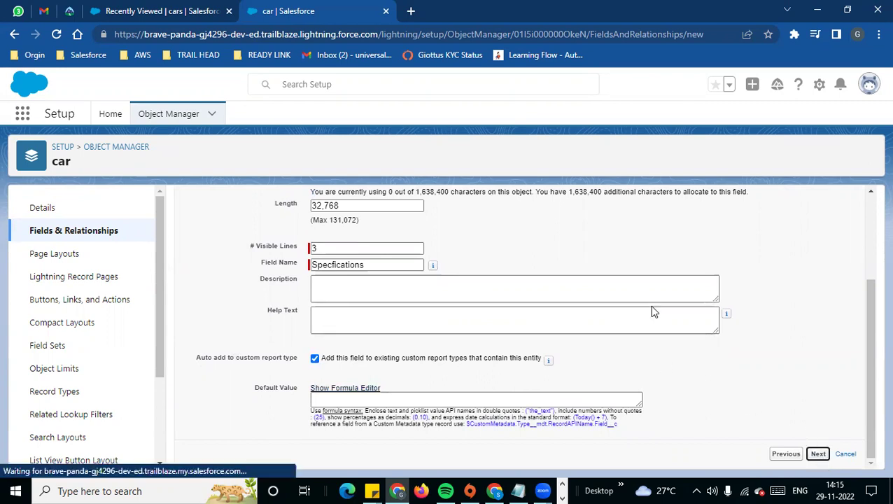
# Make the Specfications field visible to all profiles.
pyautogui.scroll(-3, 704, 295)
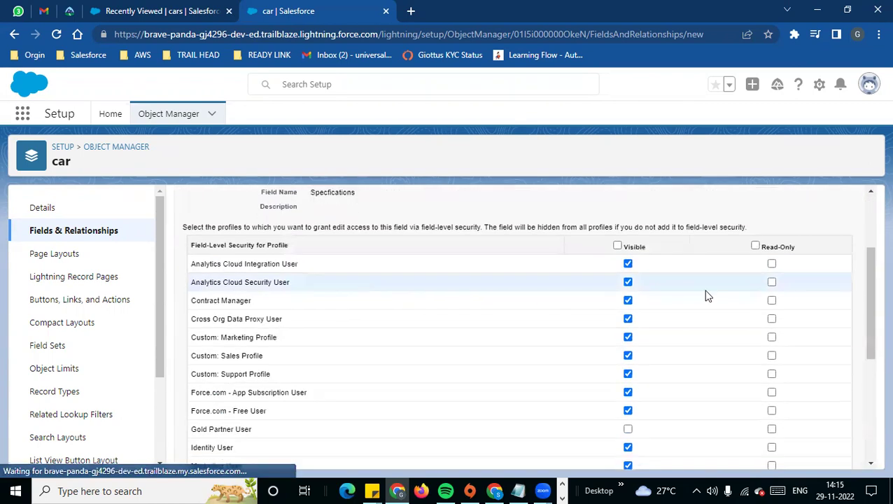
pyautogui.click(617, 246)
pyautogui.scroll(-5, 665, 315)
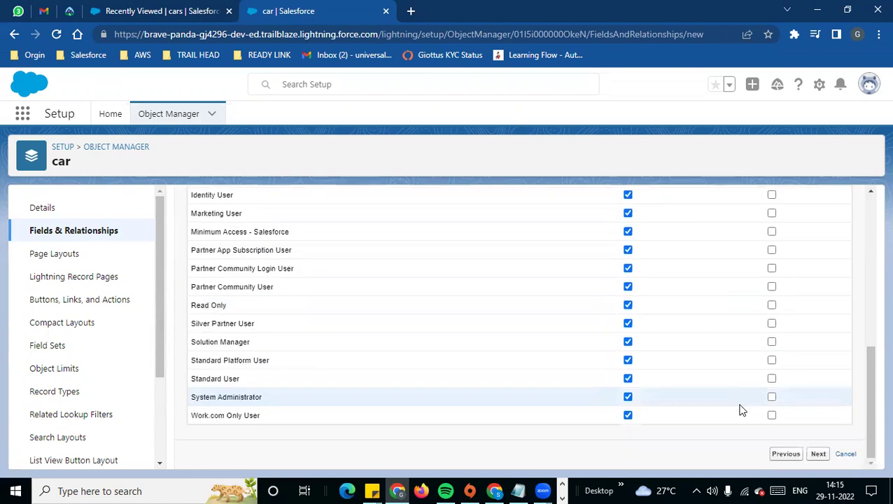
# Add the Specfications field to the car Layout, save it and check it in the car object's field list.
pyautogui.click(818, 454)
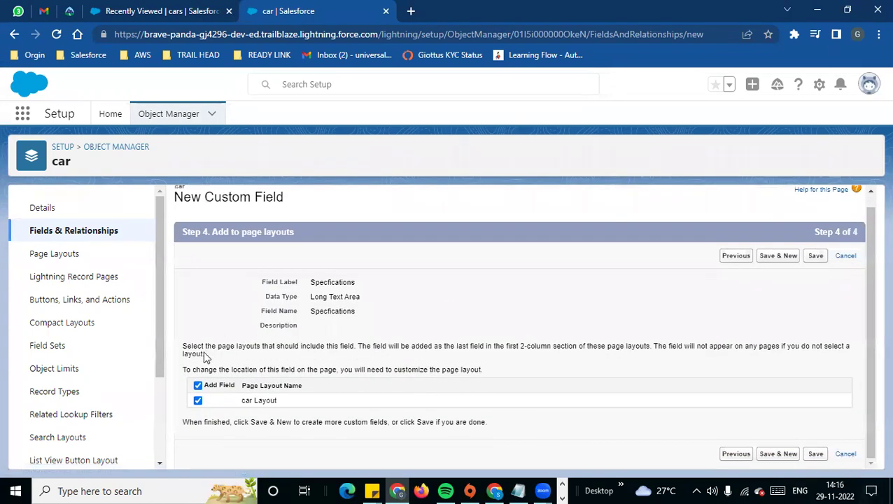
pyautogui.click(815, 454)
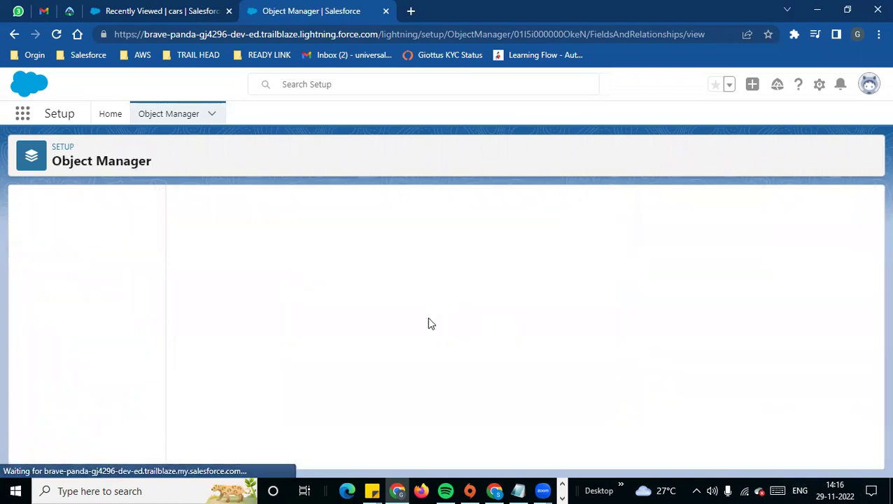
pyautogui.scroll(-1, 465, 266)
pyautogui.scroll(1, 490, 280)
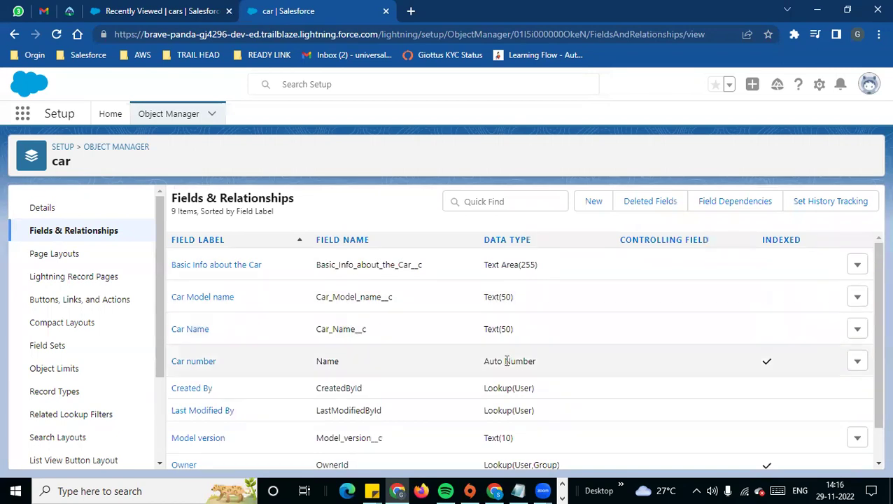
pyautogui.scroll(-1, 498, 361)
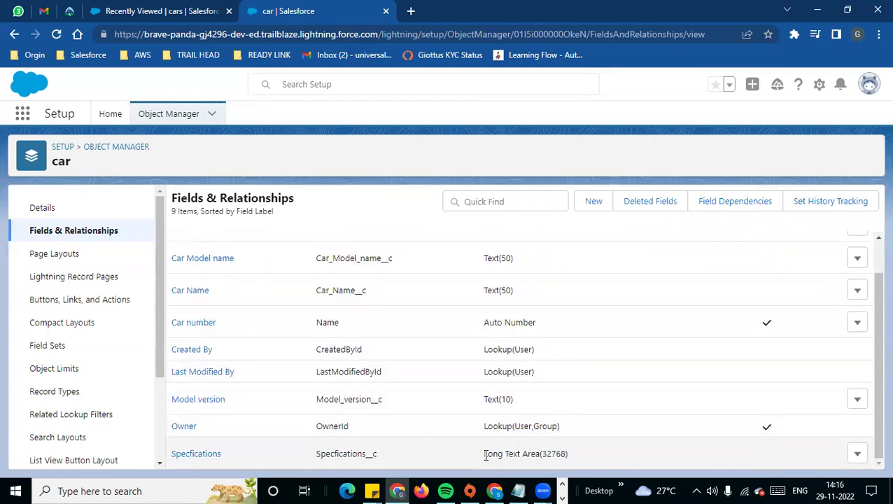
# Start another custom field on the car object and choose Text Area (Rich) as its data type after reviewing its description.
pyautogui.scroll(1, 485, 360)
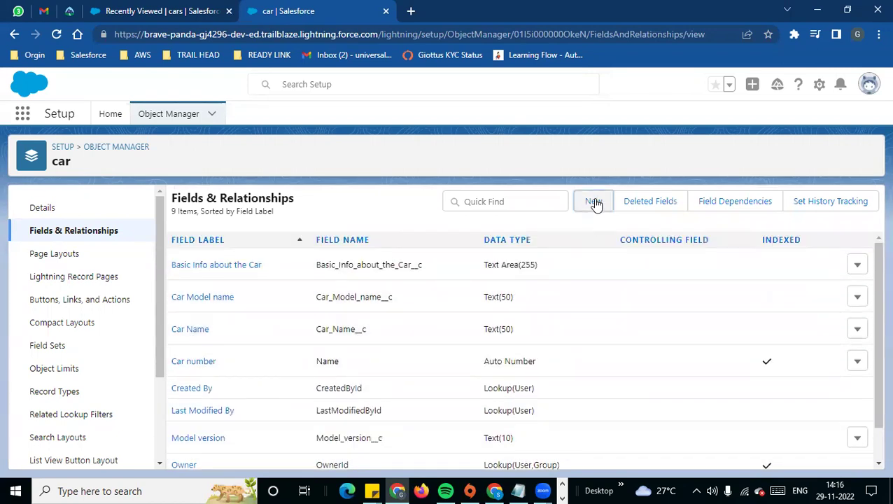
pyautogui.click(593, 202)
pyautogui.scroll(-10, 340, 343)
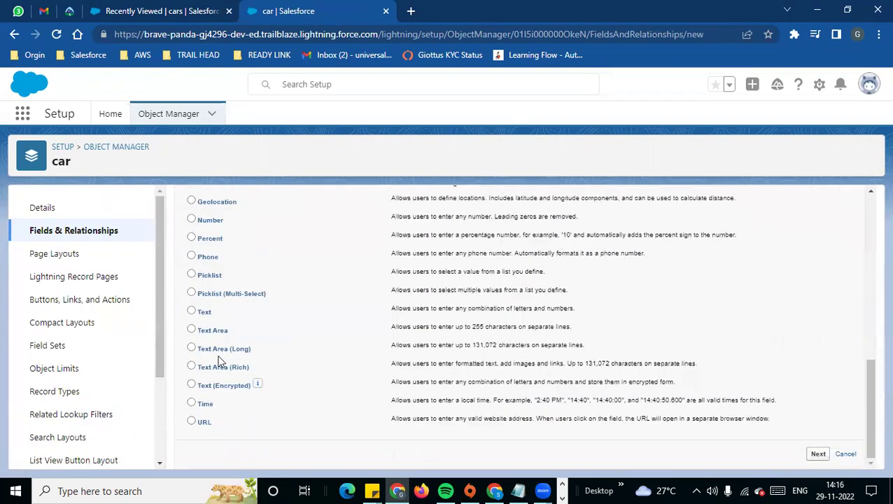
pyautogui.click(192, 366)
pyautogui.click(420, 376)
pyautogui.moveTo(458, 360); pyautogui.dragTo(533, 365)
pyautogui.moveTo(390, 366); pyautogui.dragTo(703, 363)
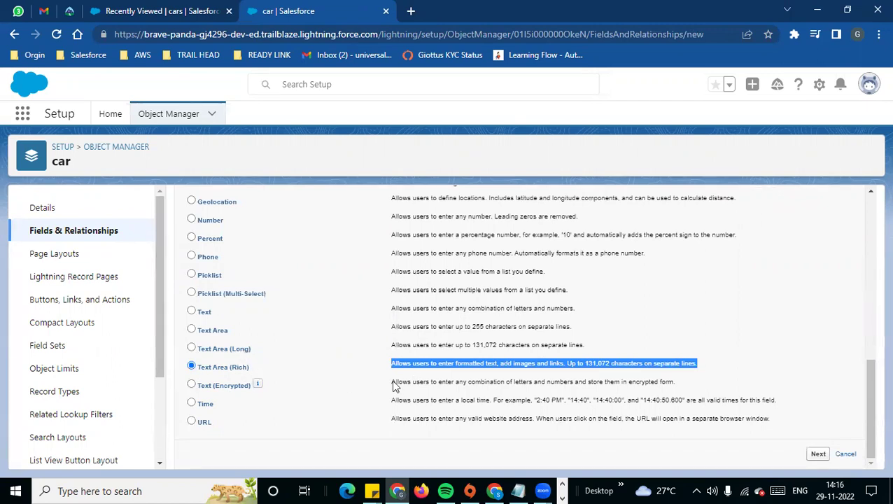
pyautogui.moveTo(485, 381); pyautogui.dragTo(498, 365)
pyautogui.click(502, 378)
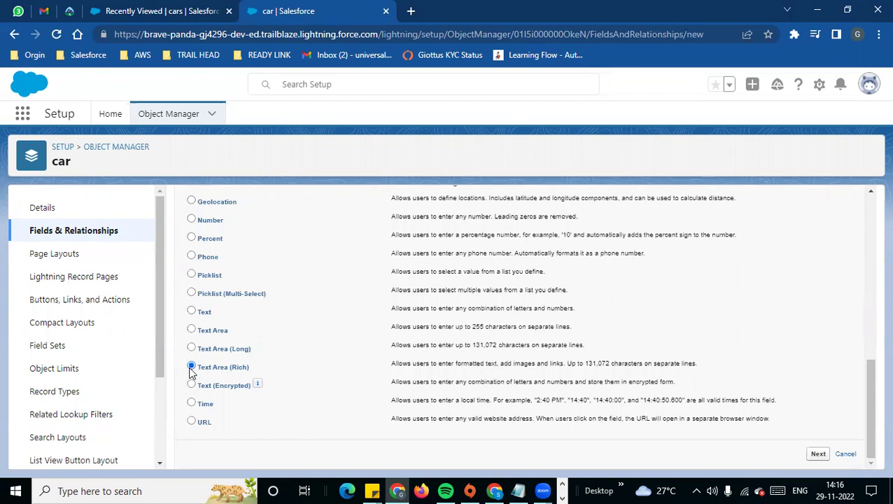
pyautogui.click(814, 455)
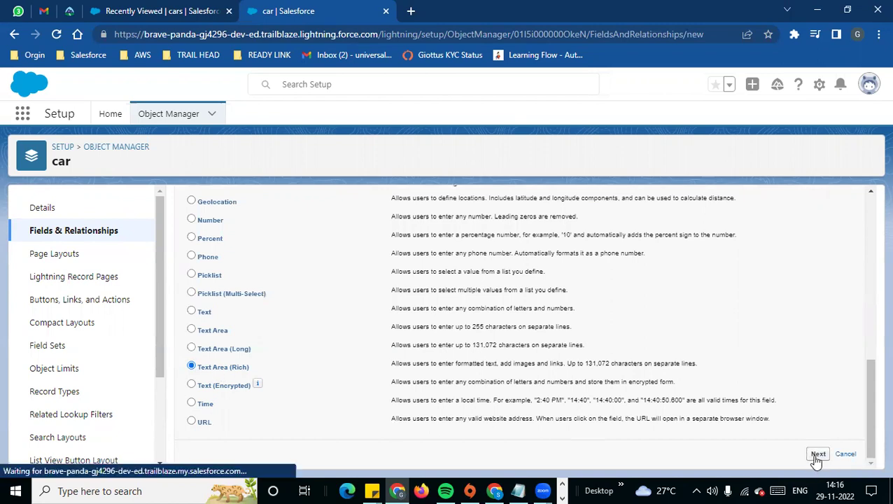
# Enter Summary as the label of the rich text area field and let the field name fill in.
pyautogui.click(350, 297)
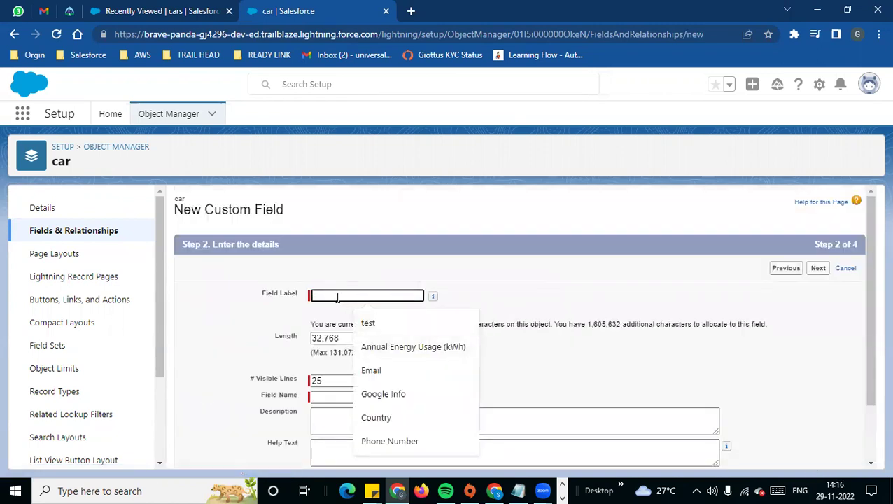
pyautogui.write('Summ')
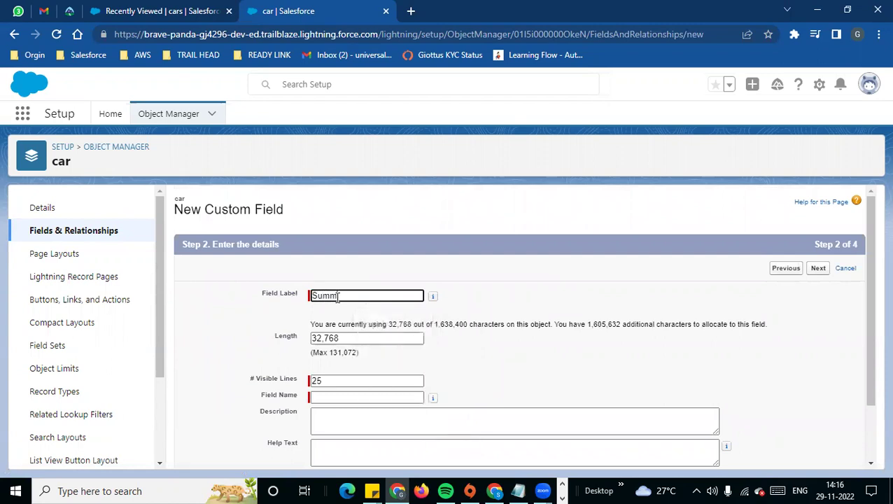
pyautogui.click(359, 327)
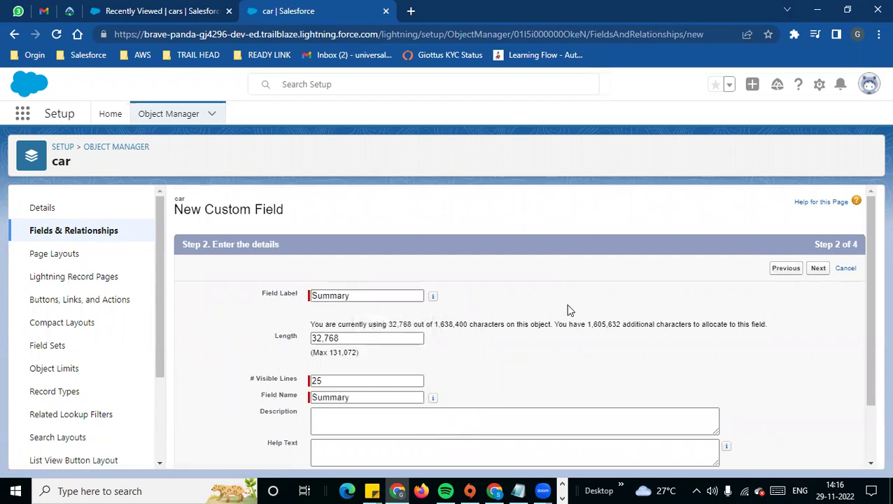
# Set the Summary field's visible lines to 25 and proceed to field-level security.
pyautogui.scroll(-1, 480, 338)
pyautogui.moveTo(352, 311); pyautogui.dragTo(294, 316)
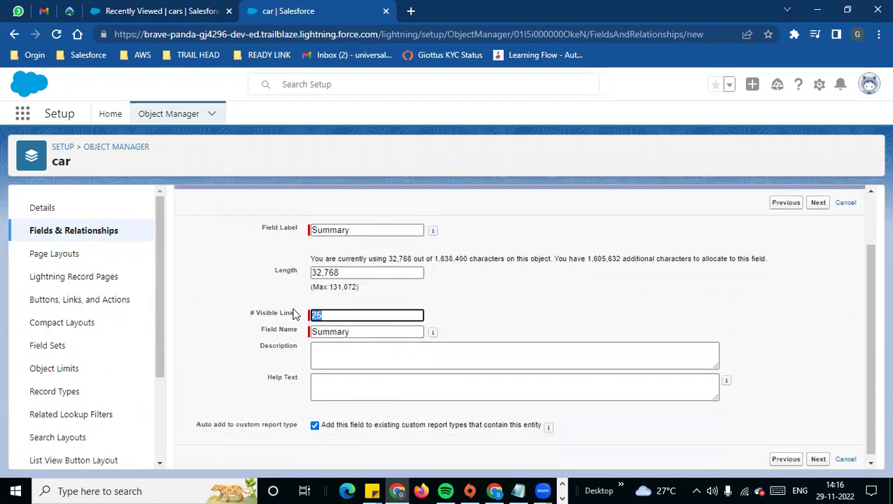
pyautogui.write('25')
pyautogui.click(351, 363)
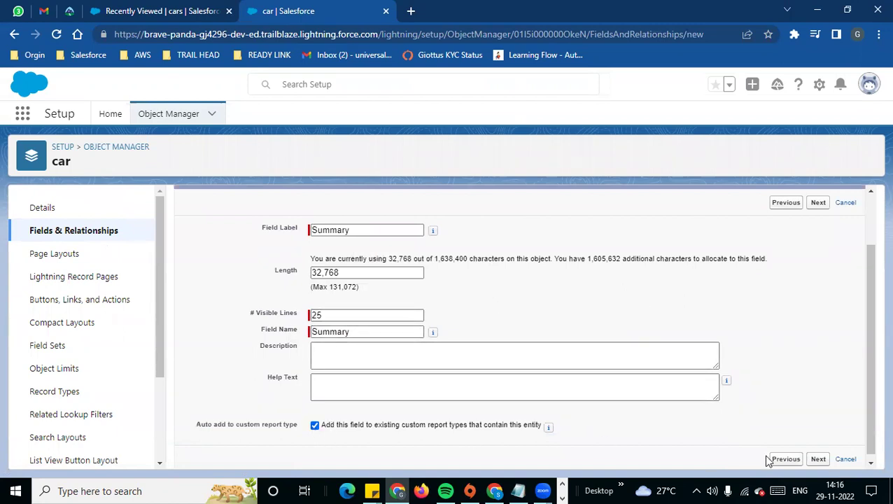
pyautogui.click(818, 460)
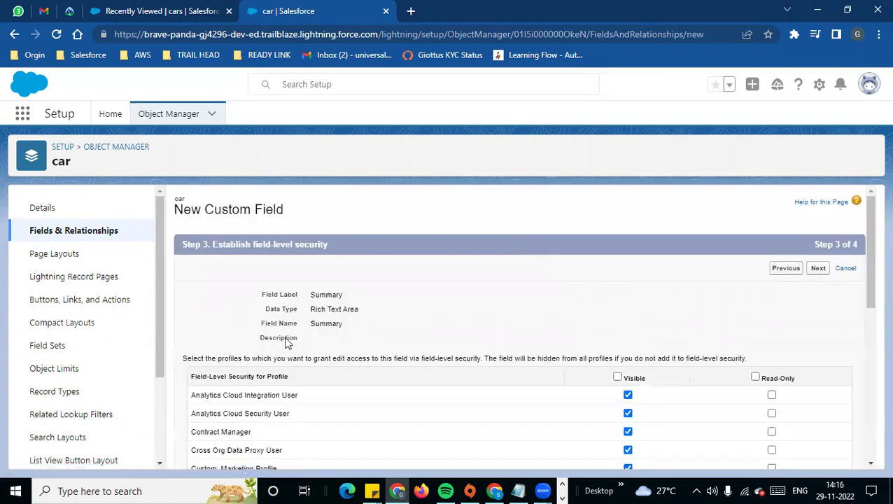
# Review the Summary field's profile access, keep it visible to all profiles and proceed to the page layouts.
pyautogui.scroll(-3, 634, 329)
pyautogui.scroll(2, 614, 294)
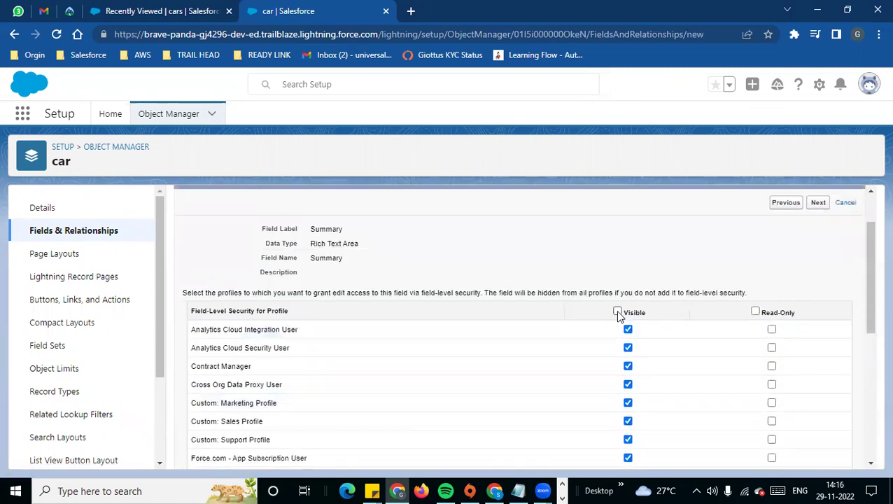
pyautogui.scroll(-5, 783, 389)
pyautogui.click(823, 459)
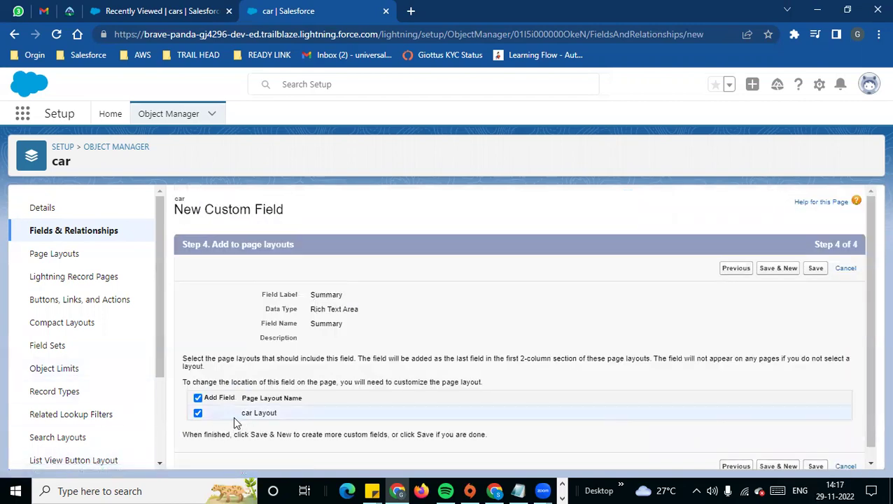
# Save the Summary field with the car Layout selected and review the data types in the car object's field list.
pyautogui.scroll(-1, 784, 455)
pyautogui.click(816, 453)
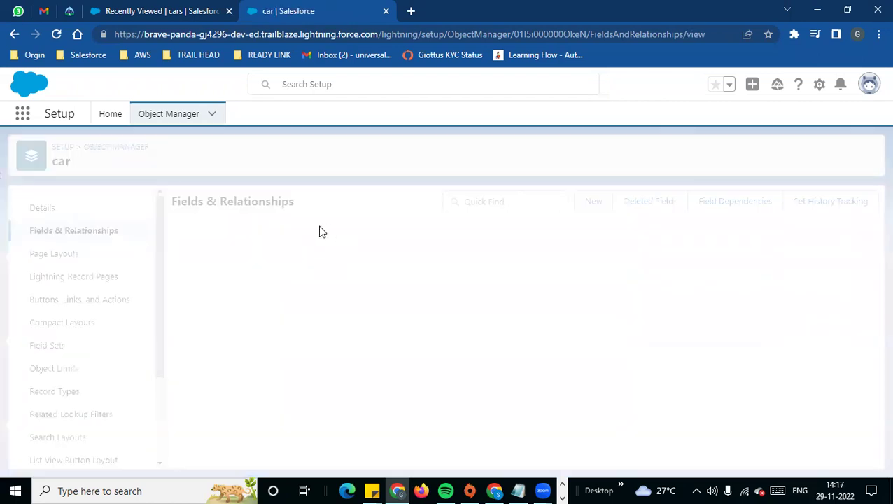
pyautogui.scroll(-1, 487, 293)
pyautogui.scroll(1, 495, 274)
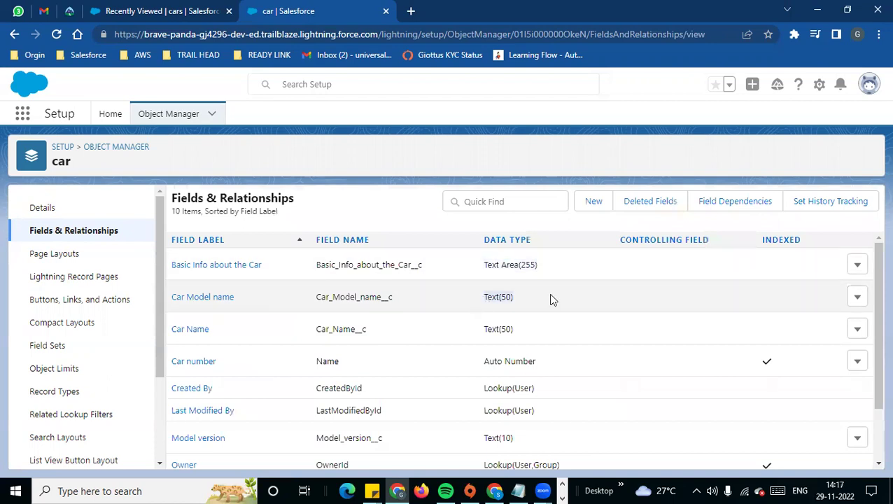
pyautogui.scroll(-1, 546, 308)
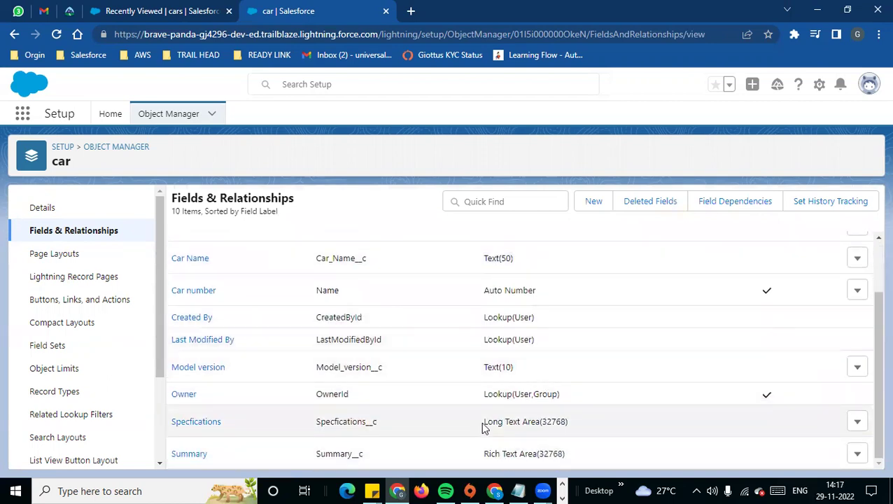
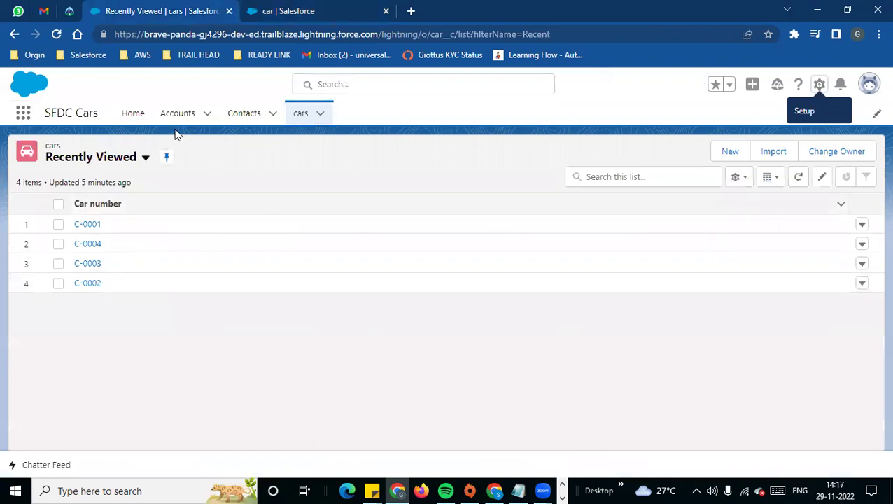
# Start a new car record in the SFDC Cars app and look over the fields in its form.
pyautogui.click(301, 114)
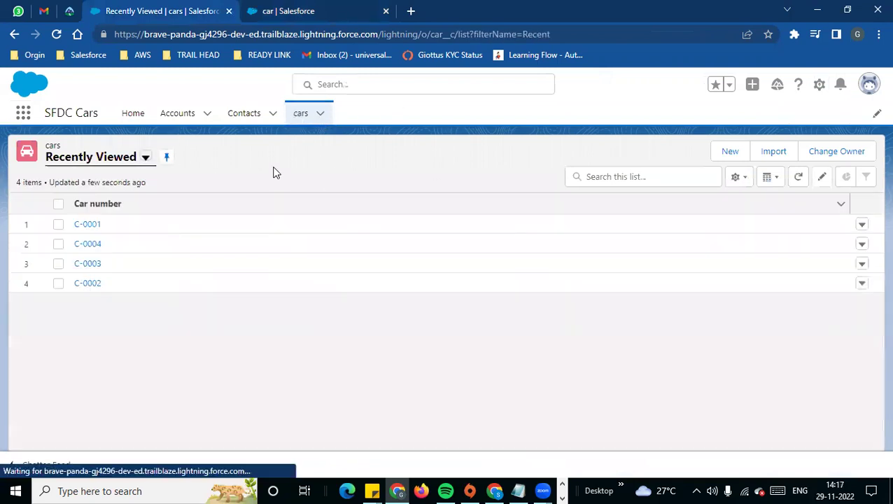
pyautogui.click(733, 151)
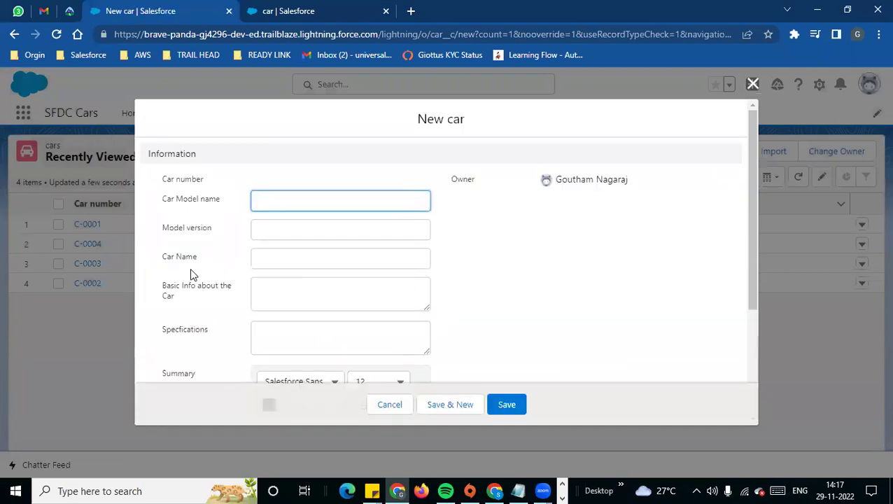
pyautogui.scroll(-3, 178, 271)
pyautogui.scroll(2, 176, 295)
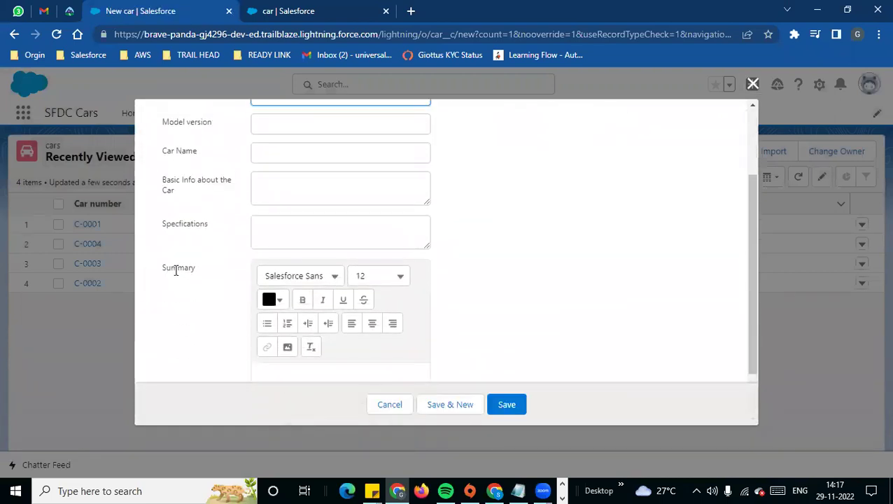
pyautogui.scroll(2, 203, 259)
# Examine the Car Name text field and the Basic Info about the Car text area in the new car form.
pyautogui.click(155, 256)
pyautogui.click(284, 259)
pyautogui.click(160, 256)
pyautogui.click(294, 259)
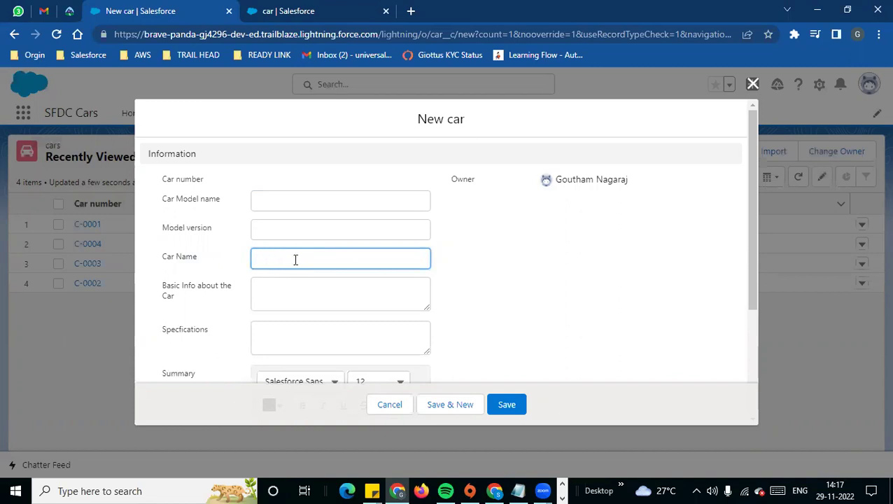
pyautogui.click(186, 306)
pyautogui.click(159, 283)
pyautogui.click(274, 291)
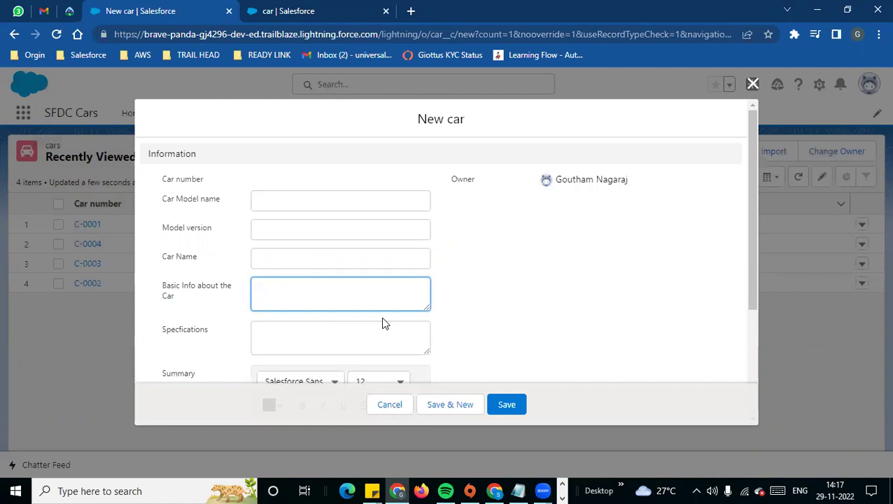
# Examine the Specfications long text area and the Summary rich text editor with its formatting, link and image tools.
pyautogui.click(221, 354)
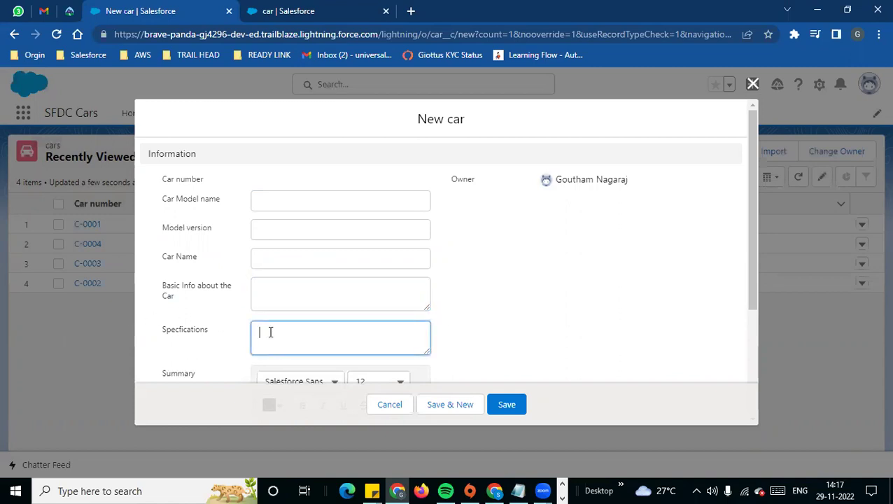
pyautogui.scroll(-1, 287, 336)
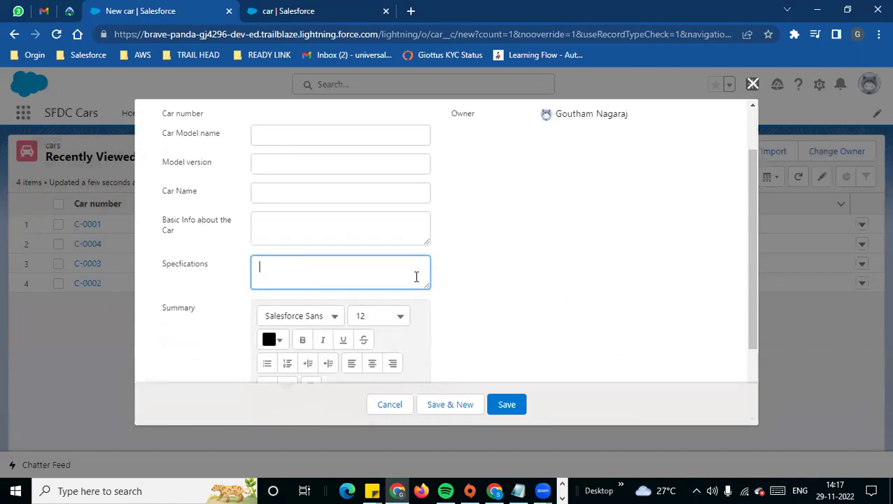
pyautogui.moveTo(163, 265); pyautogui.dragTo(233, 276)
pyautogui.click(265, 281)
pyautogui.click(152, 305)
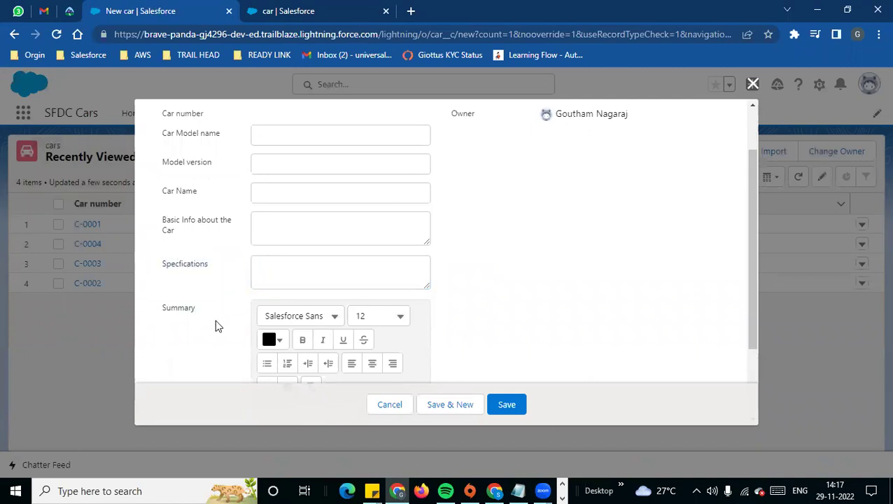
pyautogui.scroll(-3, 210, 322)
pyautogui.click(314, 317)
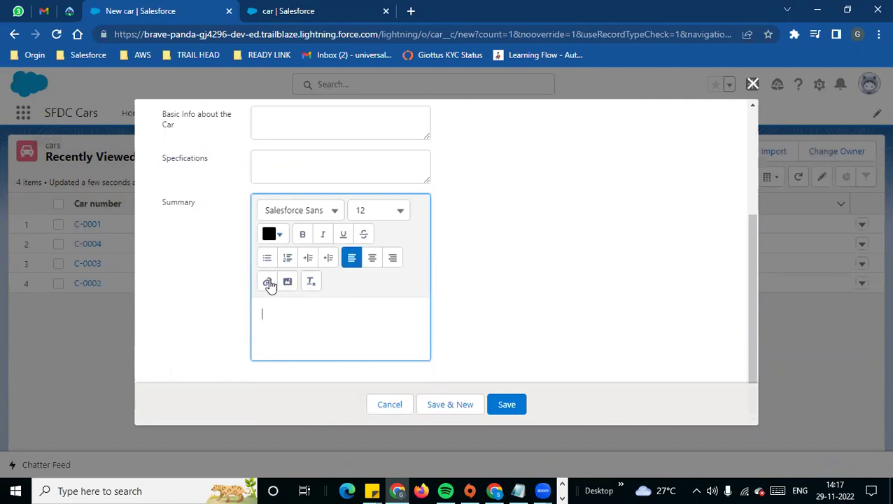
pyautogui.click(156, 249)
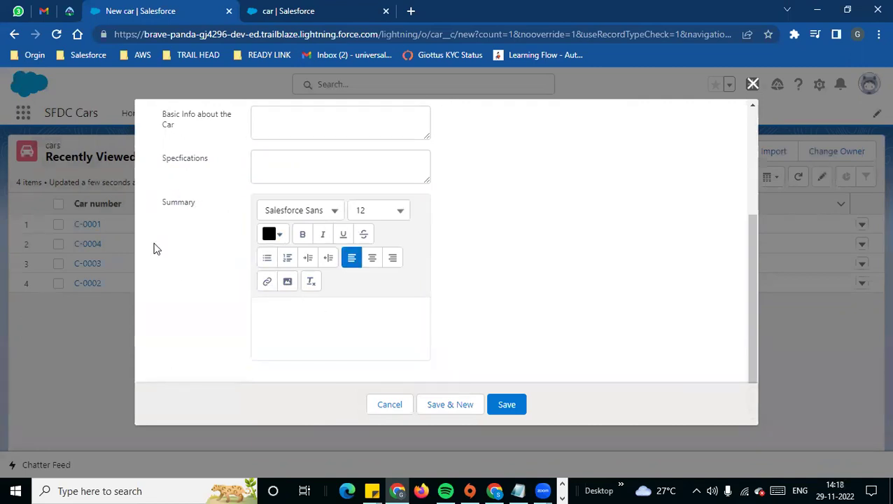
pyautogui.scroll(1, 196, 292)
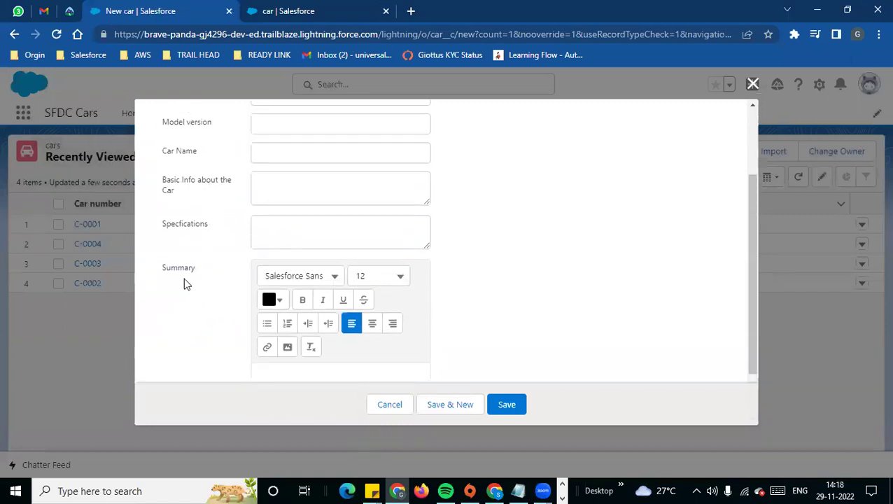
pyautogui.scroll(1, 196, 299)
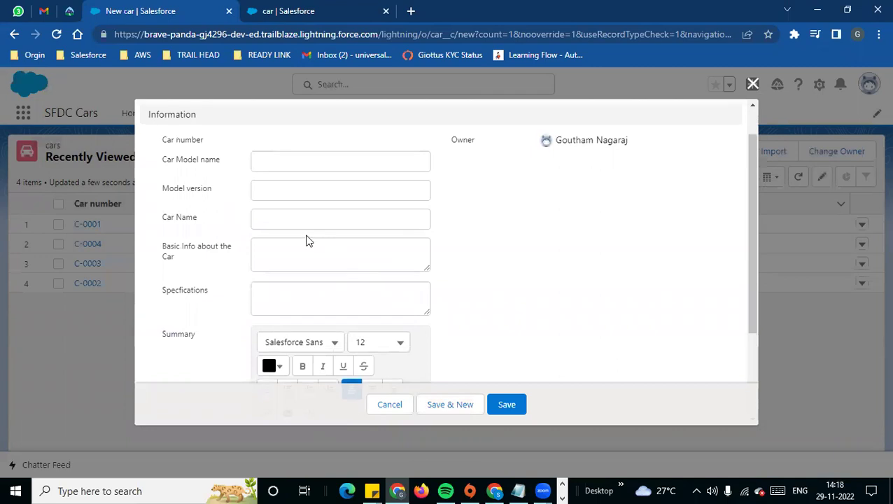
# Copy "XUV300 W4 1.2 Petrol" from the Notepad notes into the Car Name field of the new car form.
pyautogui.scroll(1, 301, 231)
pyautogui.click(288, 201)
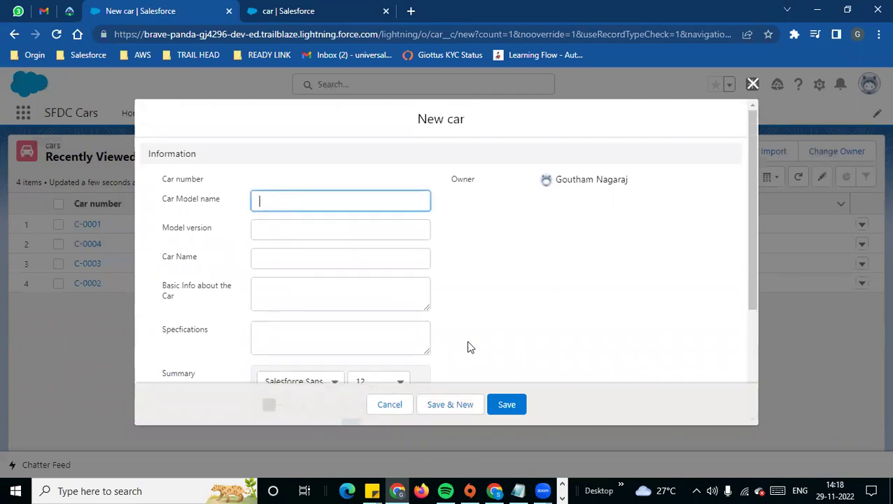
pyautogui.click(518, 491)
pyautogui.scroll(-5, 419, 270)
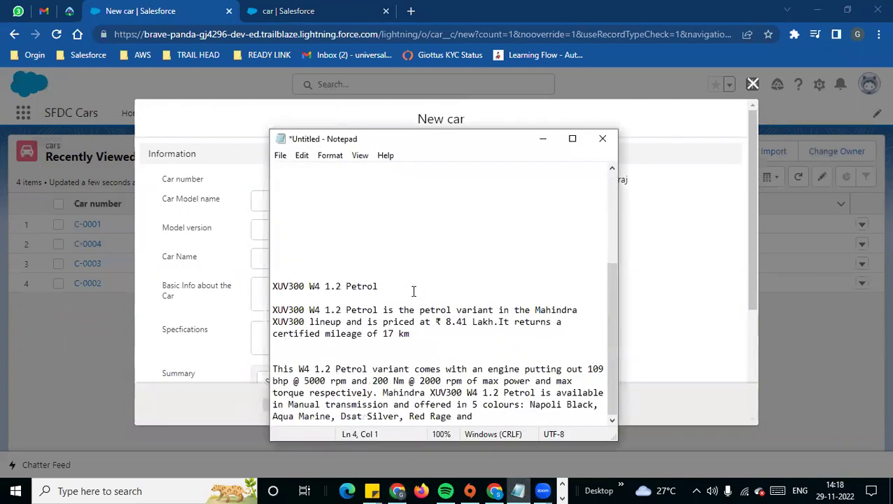
pyautogui.moveTo(401, 286); pyautogui.dragTo(274, 284)
pyautogui.hotkey('ctrl', 'c')
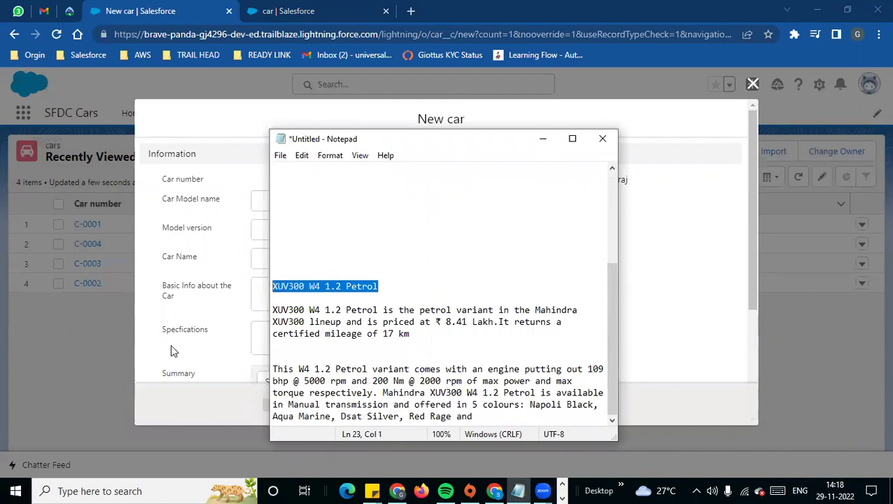
pyautogui.click(137, 348)
pyautogui.click(290, 257)
pyautogui.hotkey('ctrl', 'v')
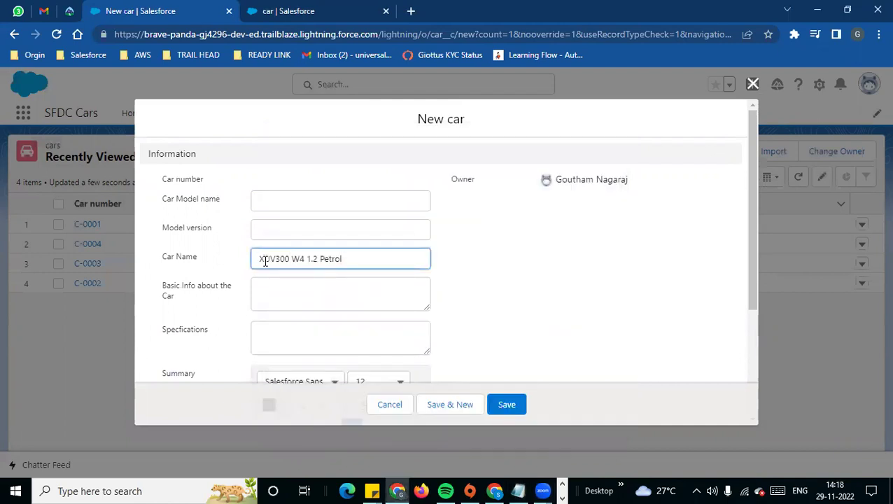
# Set the Car Model name to XUV300, copied from the Car Name, and the Model version to W4.
pyautogui.moveTo(352, 259); pyautogui.dragTo(254, 259)
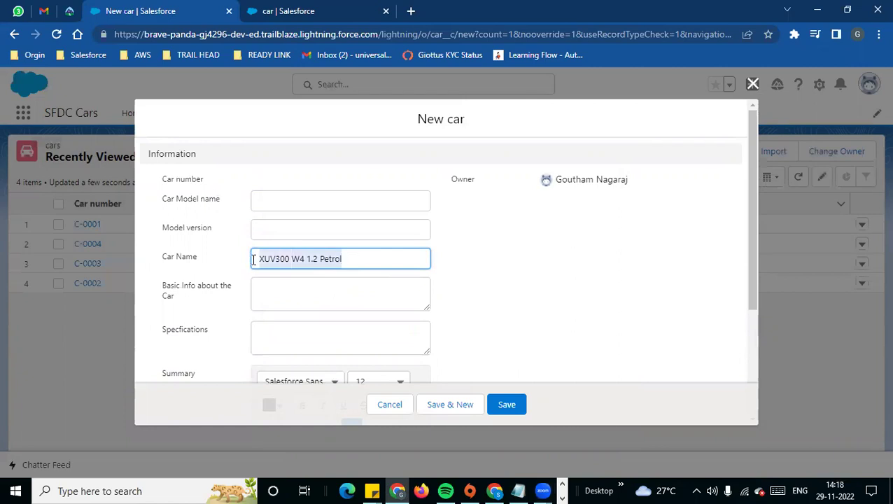
pyautogui.click(284, 236)
pyautogui.click(312, 201)
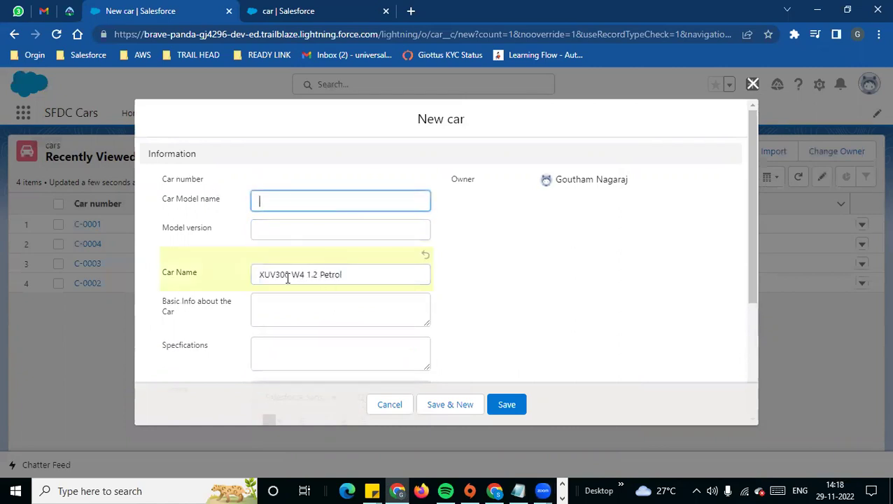
pyautogui.moveTo(306, 278); pyautogui.dragTo(254, 275)
pyautogui.click(270, 201)
pyautogui.hotkey('ctrl', 'v')
pyautogui.click(288, 238)
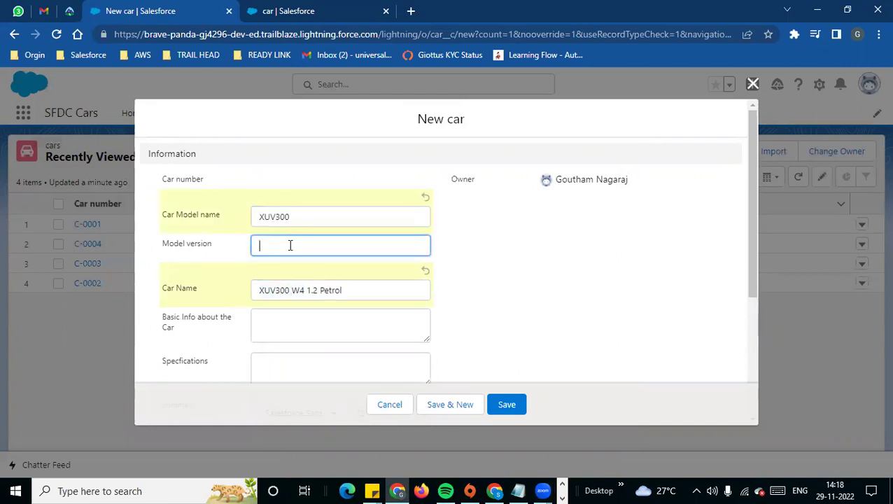
pyautogui.write('W4')
# Copy the Notepad paragraph on the XUV300's price and mileage into Basic Info about the Car and enlarge the text box.
pyautogui.click(270, 335)
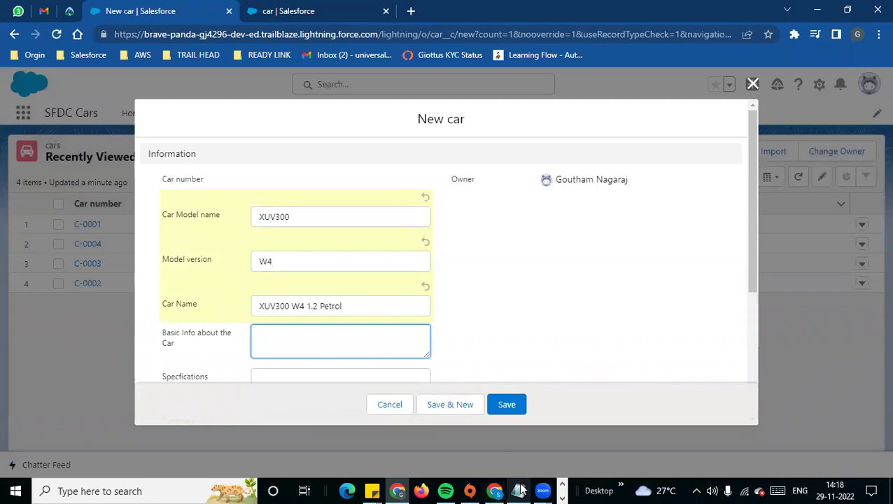
pyautogui.click(518, 490)
pyautogui.moveTo(418, 350); pyautogui.dragTo(255, 311)
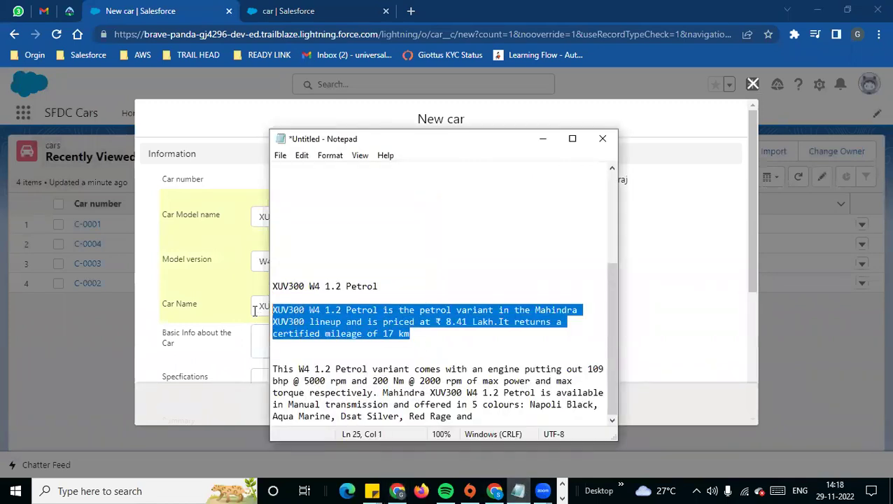
pyautogui.hotkey('ctrl', 'c')
pyautogui.click(283, 348)
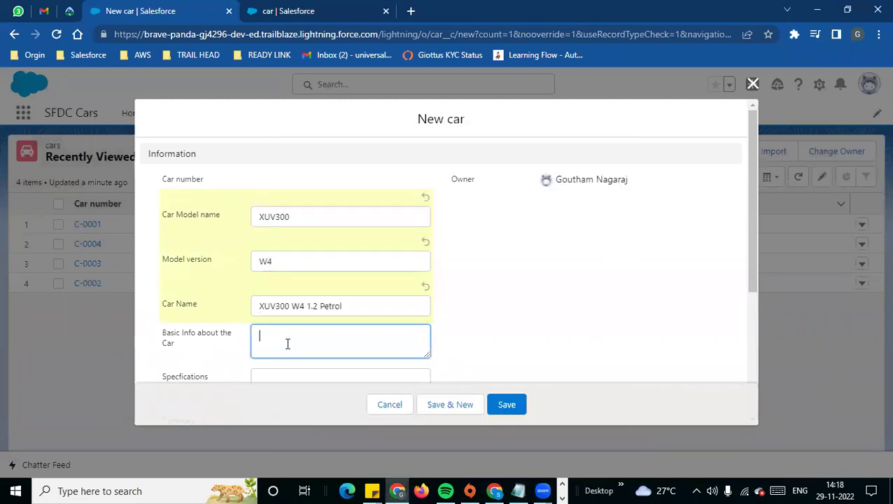
pyautogui.hotkey('ctrl', 'v')
pyautogui.scroll(2, 340, 336)
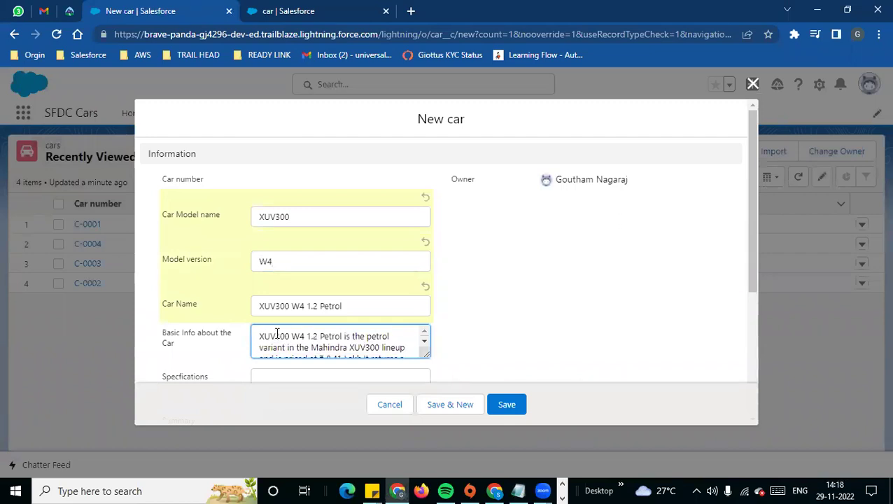
pyautogui.scroll(-3, 402, 339)
pyautogui.moveTo(426, 354); pyautogui.dragTo(426, 378)
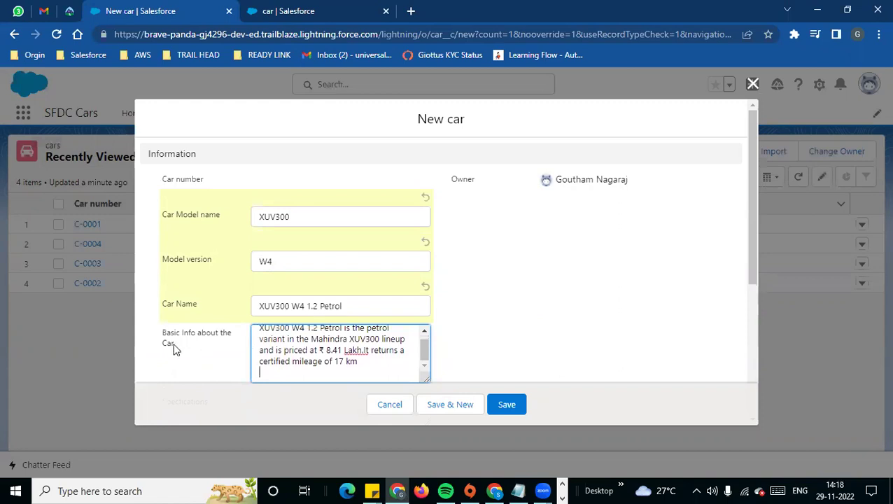
# Place the cursor in the empty Specfications field of the new car form.
pyautogui.scroll(-3, 179, 346)
pyautogui.click(212, 223)
pyautogui.click(281, 226)
pyautogui.click(494, 491)
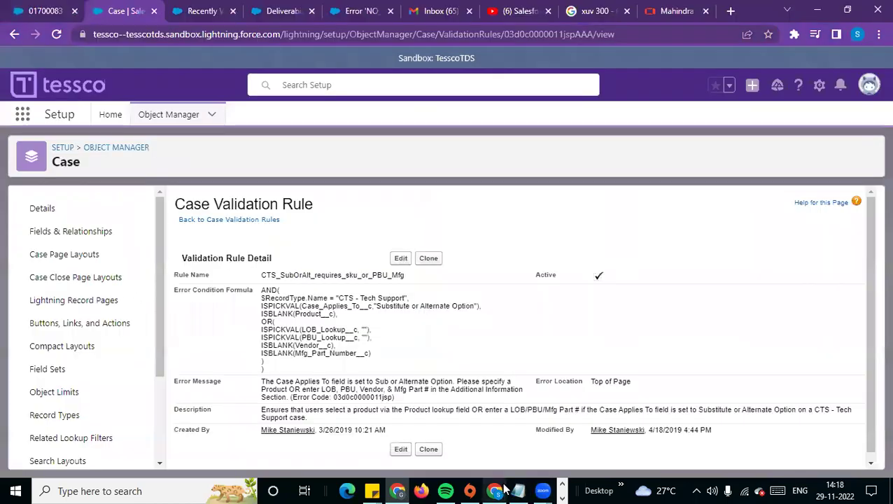
pyautogui.click(518, 490)
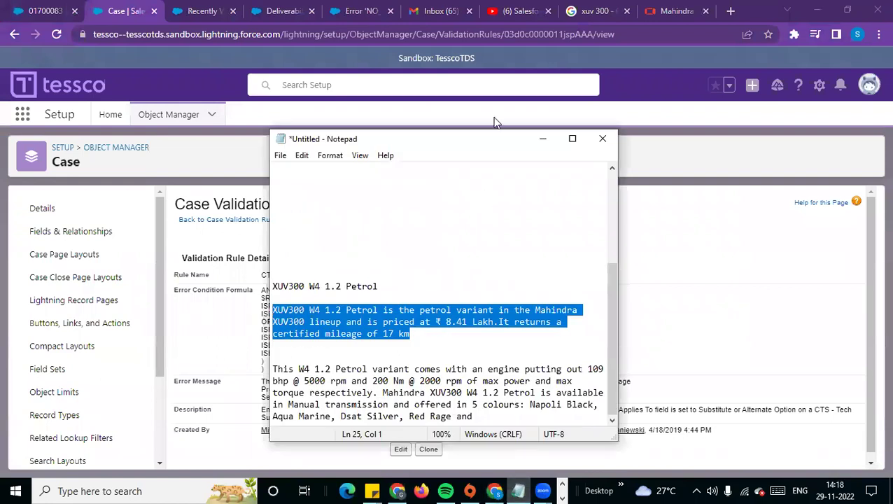
pyautogui.click(424, 12)
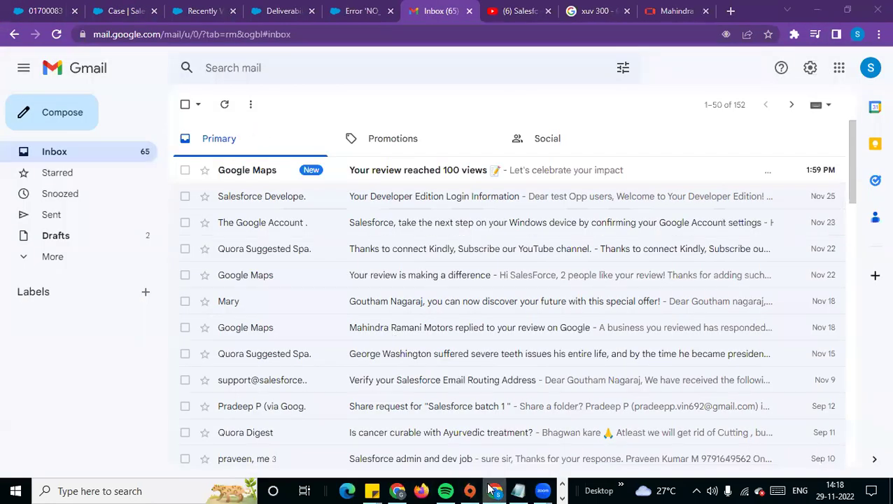
pyautogui.click(494, 491)
# Paste the price and mileage paragraph from Notepad into the Specfications field.
pyautogui.moveTo(419, 335); pyautogui.dragTo(281, 311)
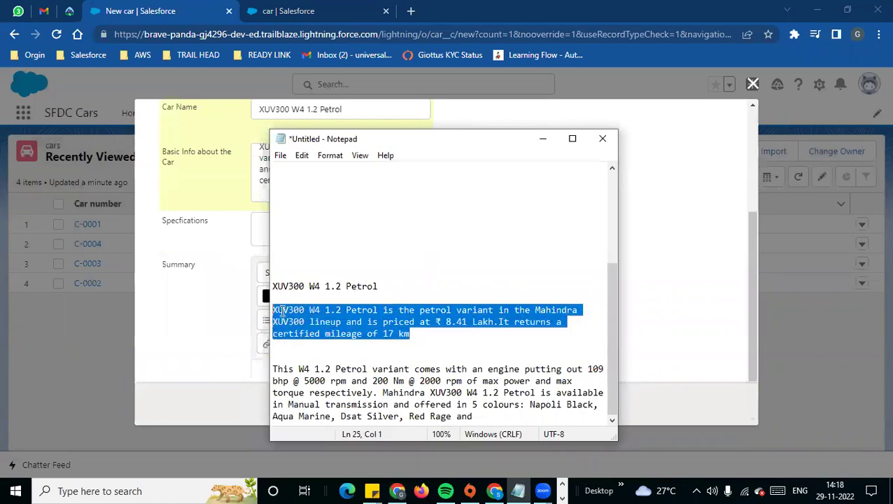
pyautogui.click(186, 330)
pyautogui.click(310, 232)
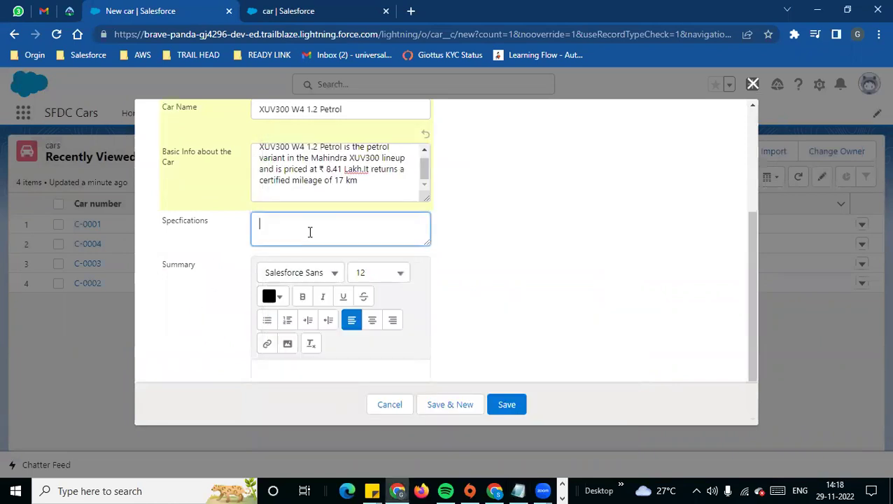
pyautogui.hotkey('ctrl', 'v')
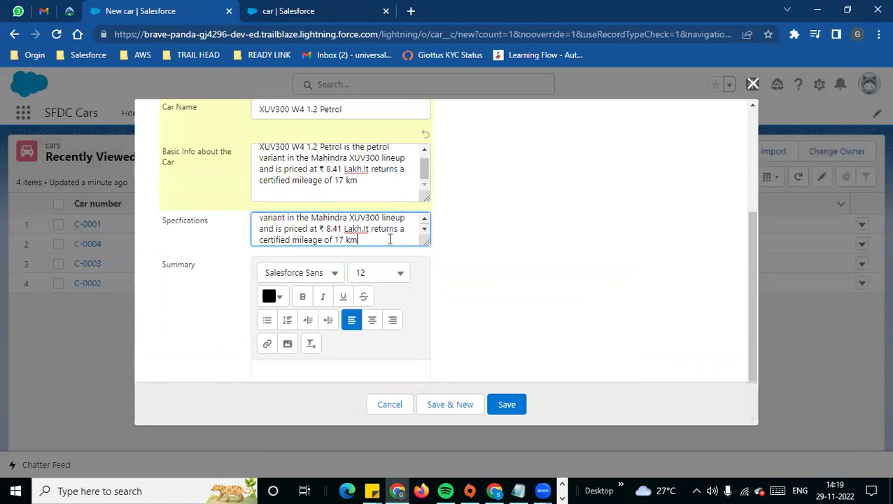
# Append the Notepad paragraph on engine, transmission and colours to the Specfications text and enlarge its text box.
pyautogui.click(518, 488)
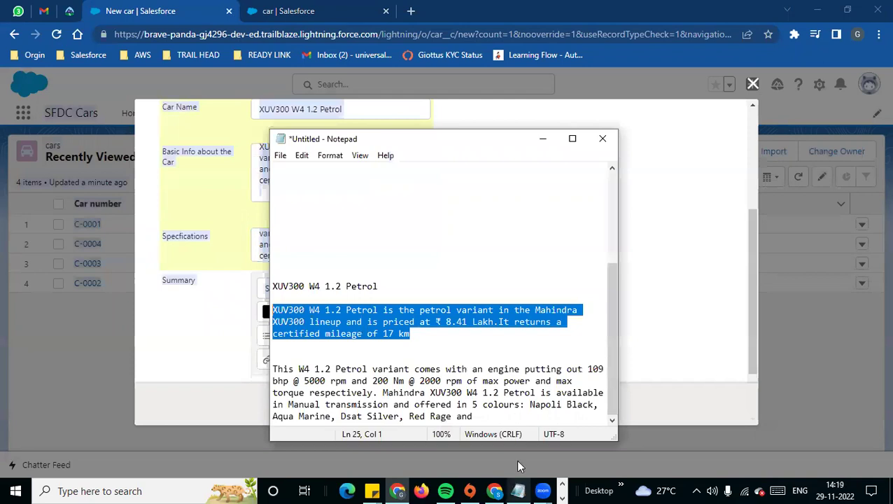
pyautogui.moveTo(275, 369); pyautogui.dragTo(490, 421)
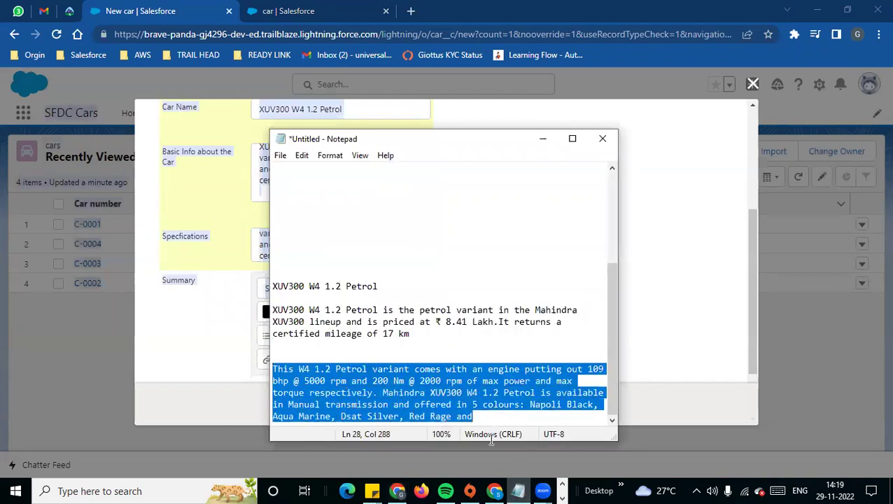
pyautogui.click(199, 359)
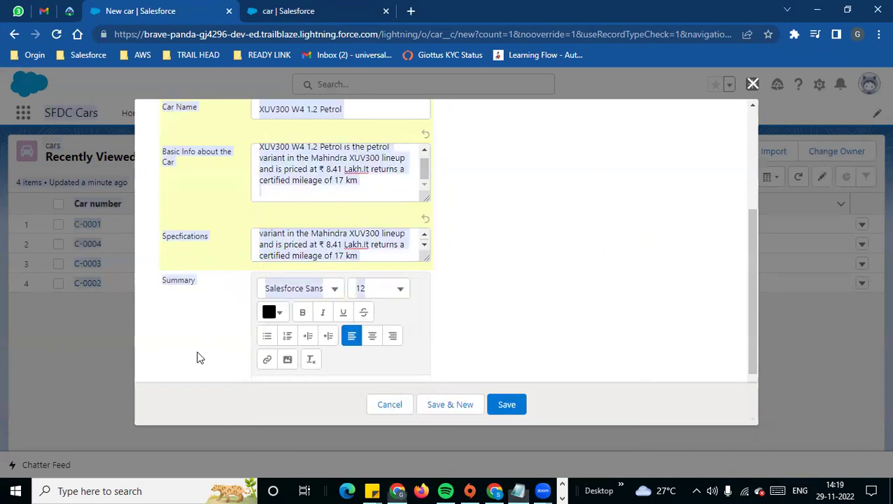
pyautogui.click(376, 257)
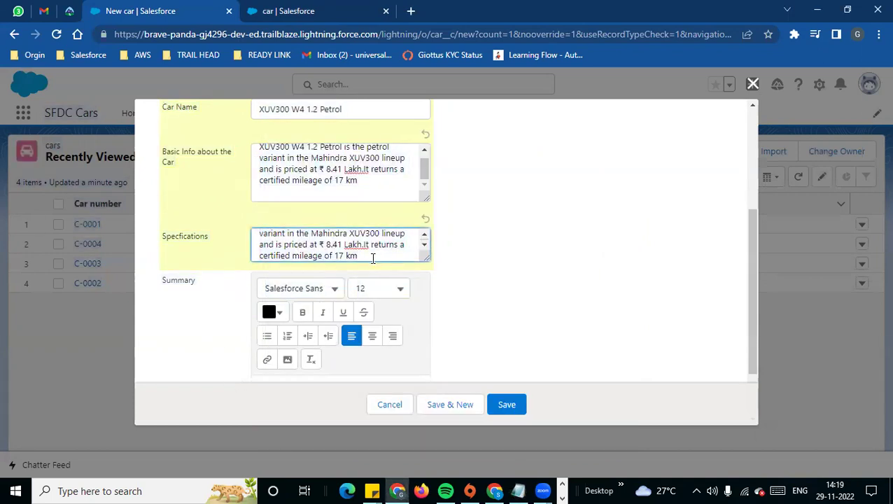
pyautogui.hotkey('ctrl', 'v')
pyautogui.moveTo(427, 258); pyautogui.dragTo(431, 360)
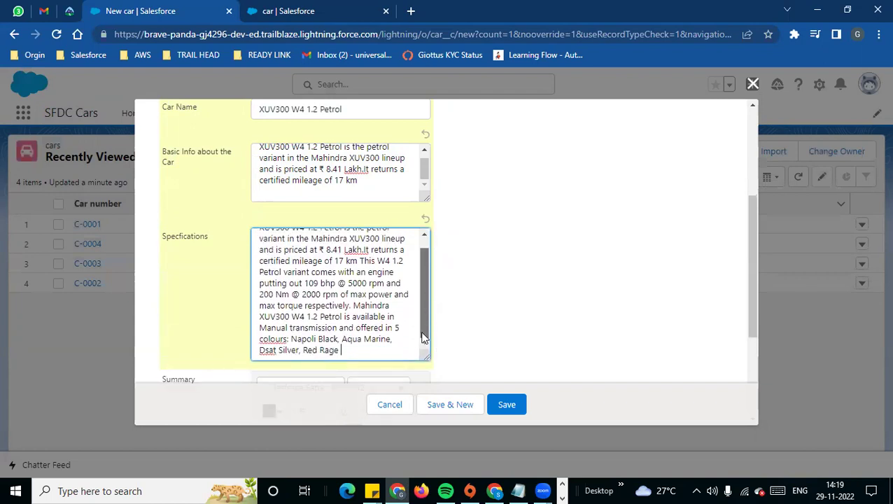
# Paste the copied engine, transmission and colours paragraph into the Summary rich text field.
pyautogui.scroll(-3, 238, 329)
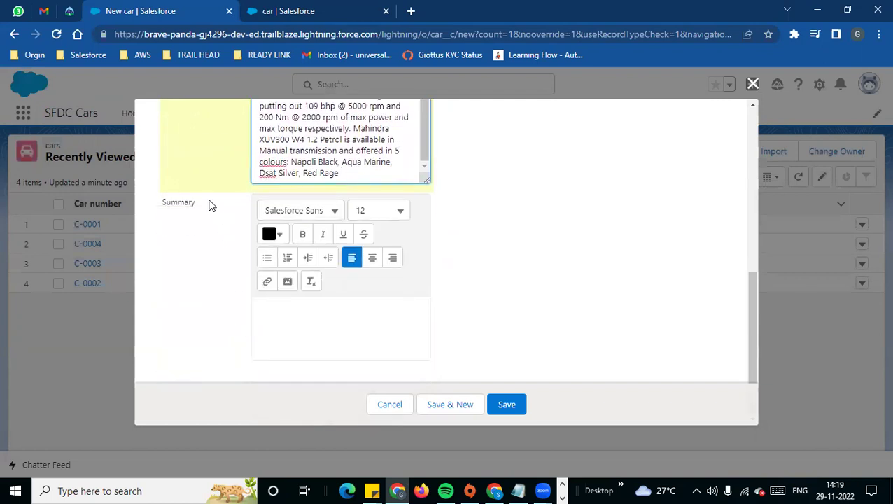
pyautogui.click(335, 324)
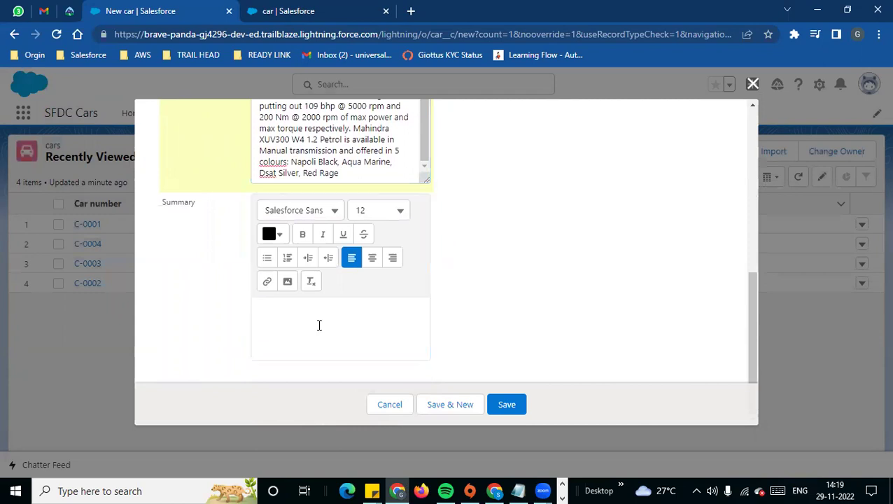
pyautogui.hotkey('ctrl', 'v')
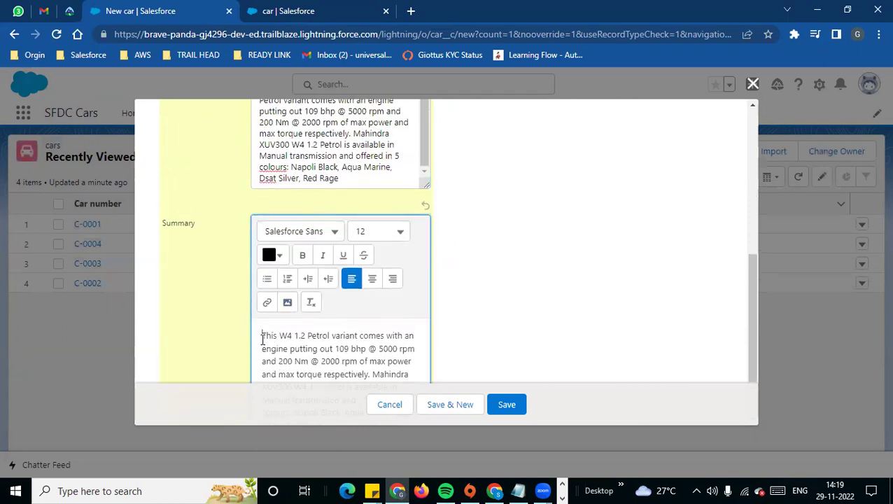
# Format the whole Summary text as bold and italic and save the new car record.
pyautogui.hotkey('ctrl', 'a')
pyautogui.click(303, 255)
pyautogui.click(342, 252)
pyautogui.click(323, 174)
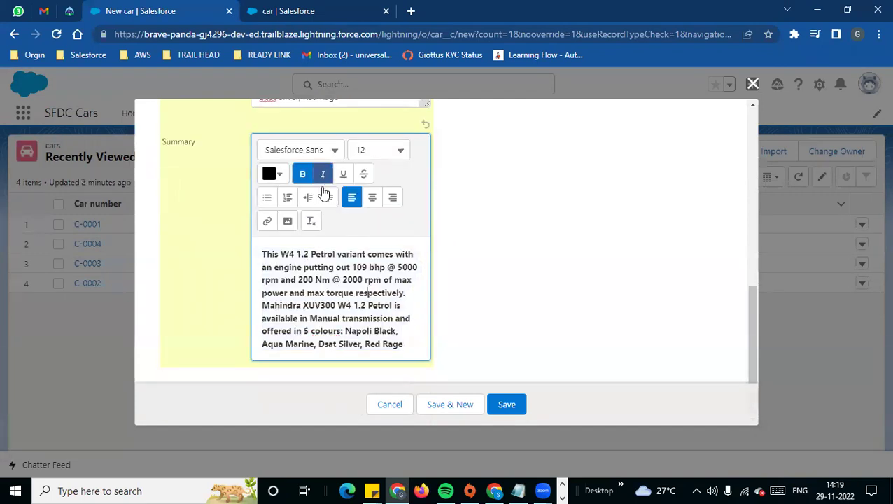
pyautogui.moveTo(326, 293); pyautogui.dragTo(314, 280)
pyautogui.click(260, 253)
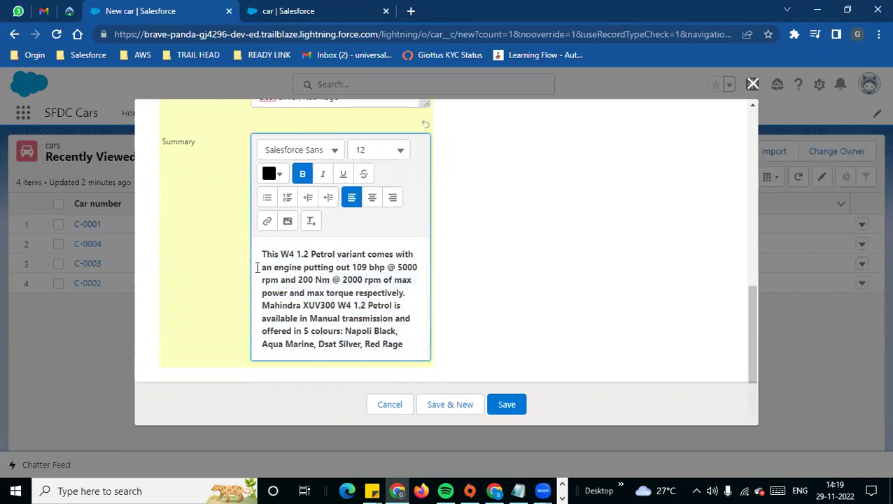
pyautogui.hotkey('ctrl', 'a')
pyautogui.click(323, 174)
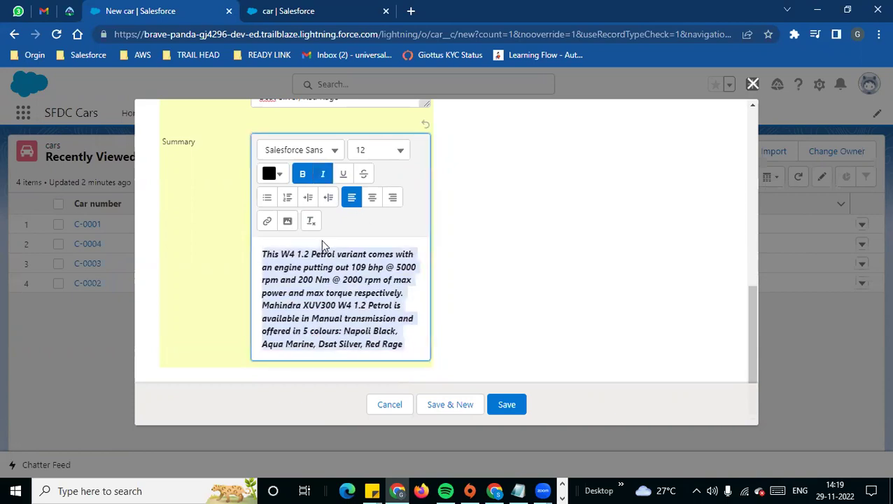
pyautogui.click(266, 253)
pyautogui.moveTo(266, 254); pyautogui.dragTo(403, 350)
pyautogui.click(418, 350)
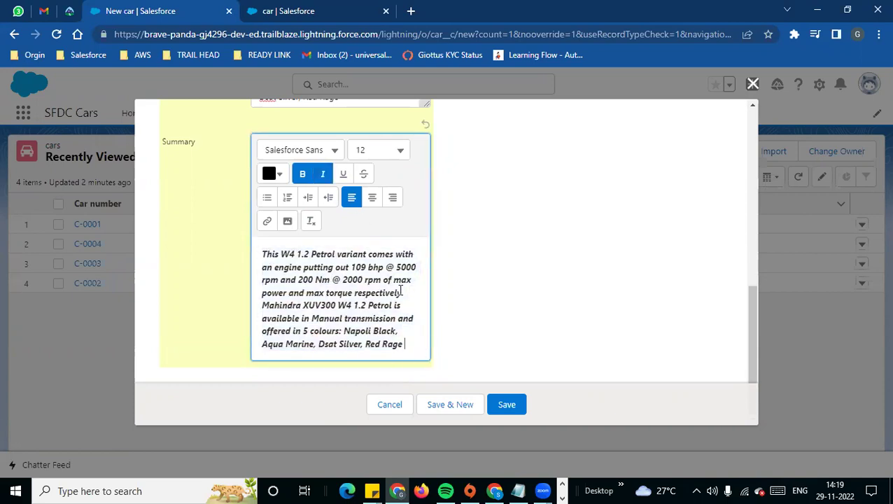
pyautogui.click(507, 404)
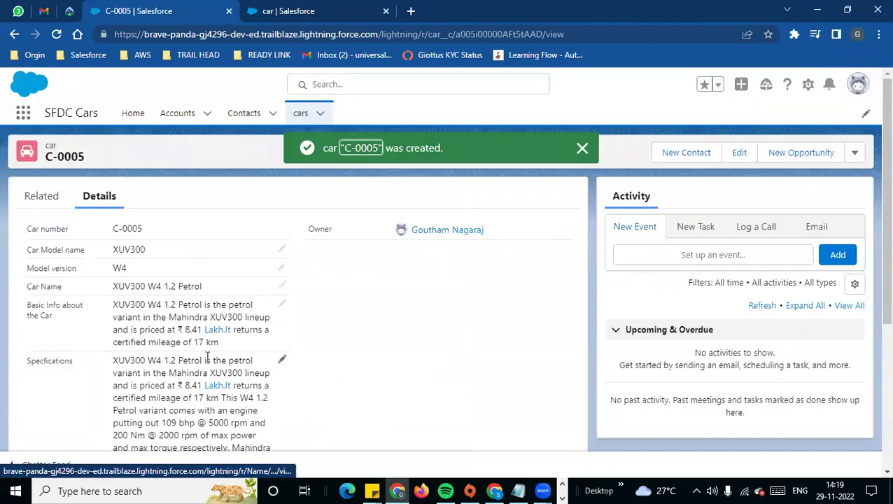
# Review the saved car record's details, comparing the Basic Info, Specfications and Summary field contents.
pyautogui.scroll(-2, 465, 327)
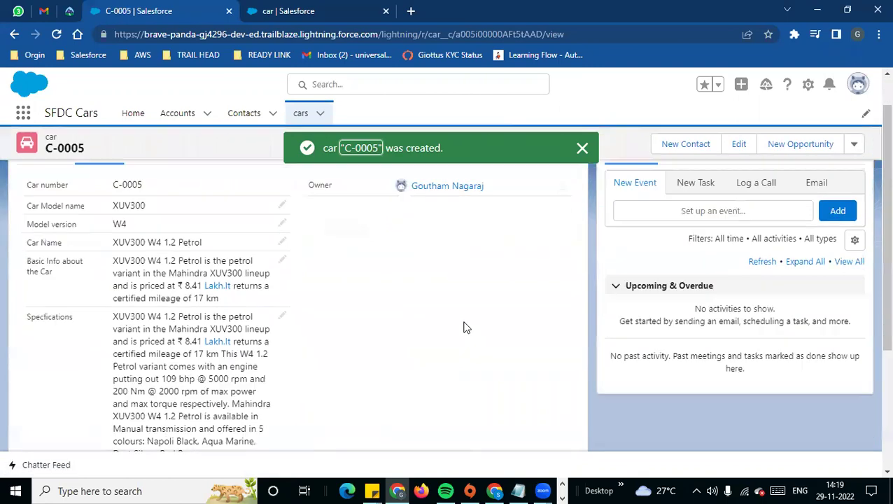
pyautogui.scroll(2, 464, 331)
pyautogui.moveTo(25, 306); pyautogui.dragTo(84, 324)
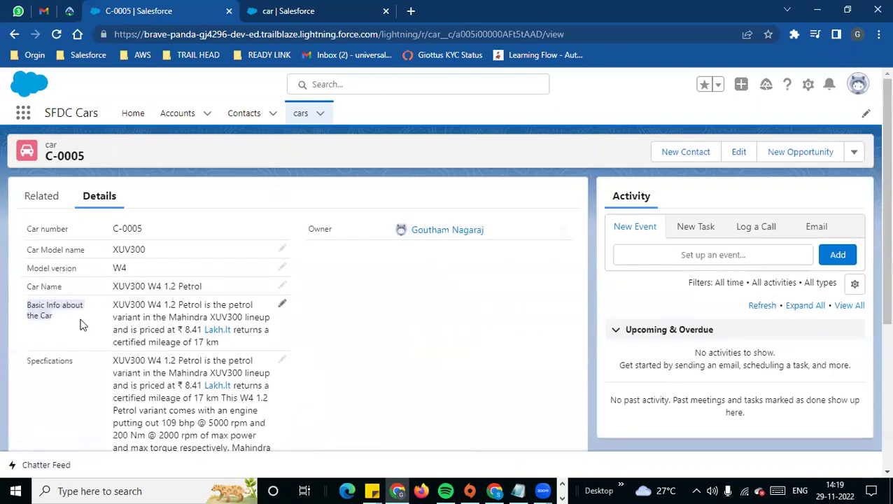
pyautogui.scroll(-1, 50, 348)
pyautogui.moveTo(28, 295); pyautogui.dragTo(21, 417)
pyautogui.scroll(-2, 19, 329)
pyautogui.moveTo(20, 329); pyautogui.dragTo(28, 438)
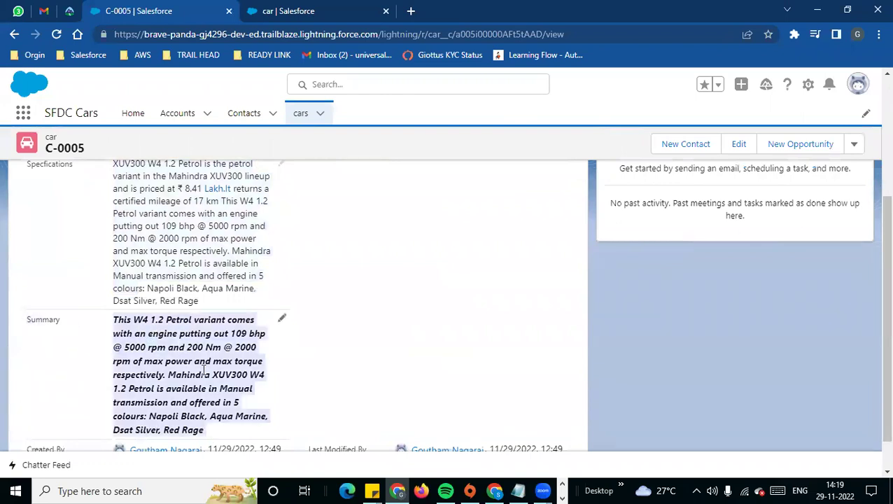
pyautogui.scroll(-1, 169, 294)
pyautogui.click(206, 348)
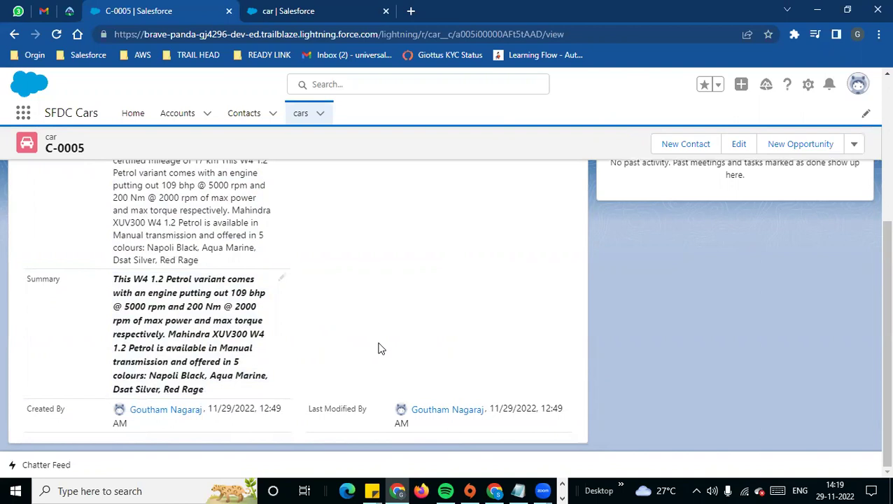
pyautogui.scroll(5, 379, 348)
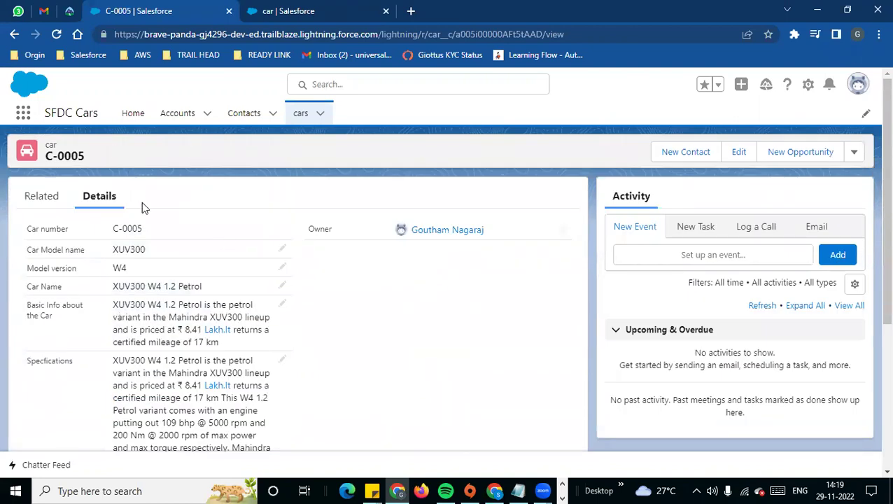
pyautogui.scroll(-3, 183, 354)
pyautogui.scroll(5, 183, 354)
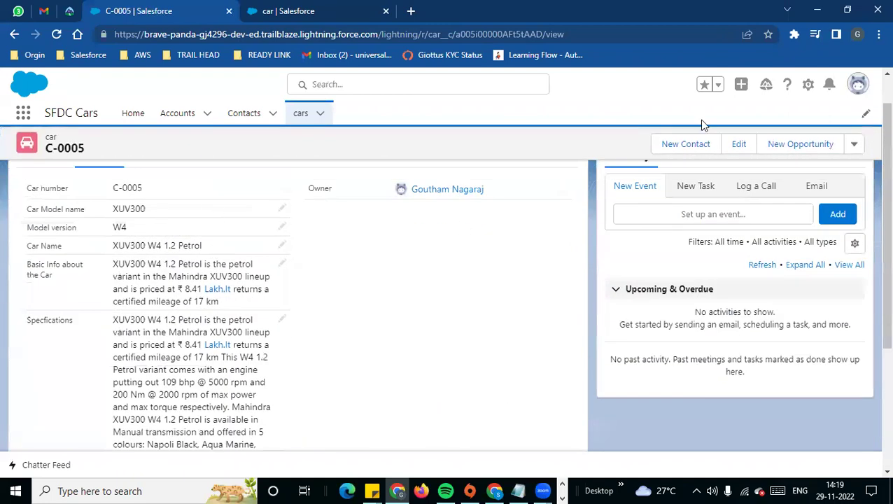